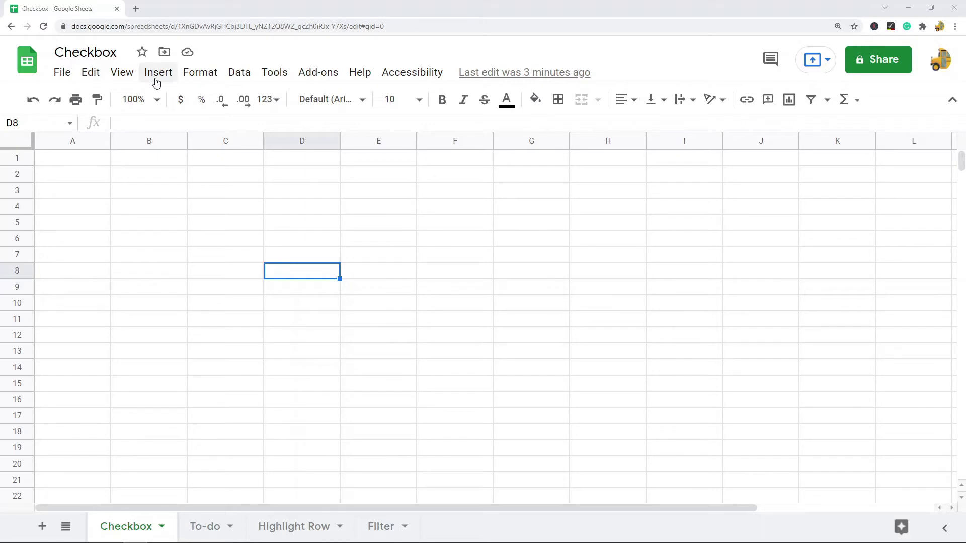
Step: Insert unticked checkboxes into A1:A6 from the Insert menu, then select A8:A12
{"action": "left_click_drag", "start_coordinate": [76, 159], "coordinate": [75, 237]}
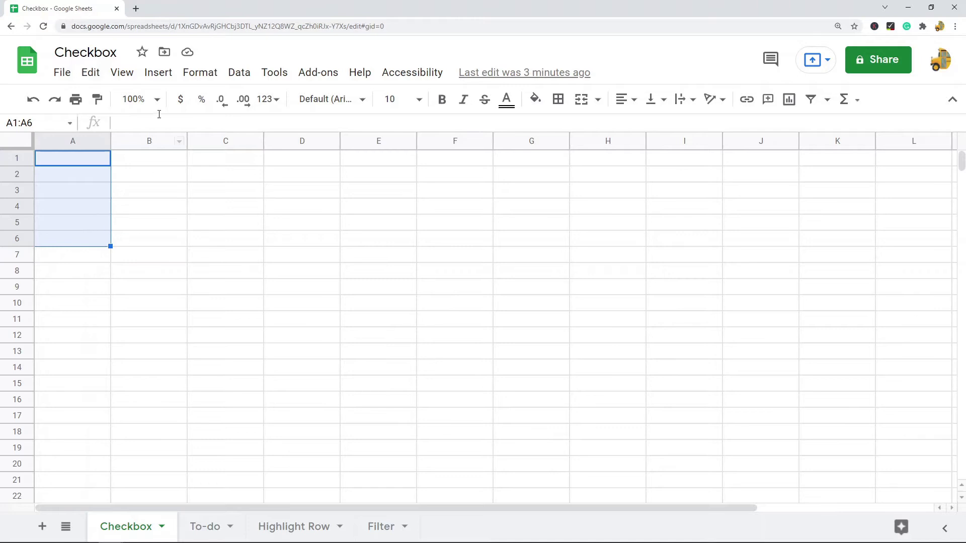
{"action": "left_click", "coordinate": [155, 77]}
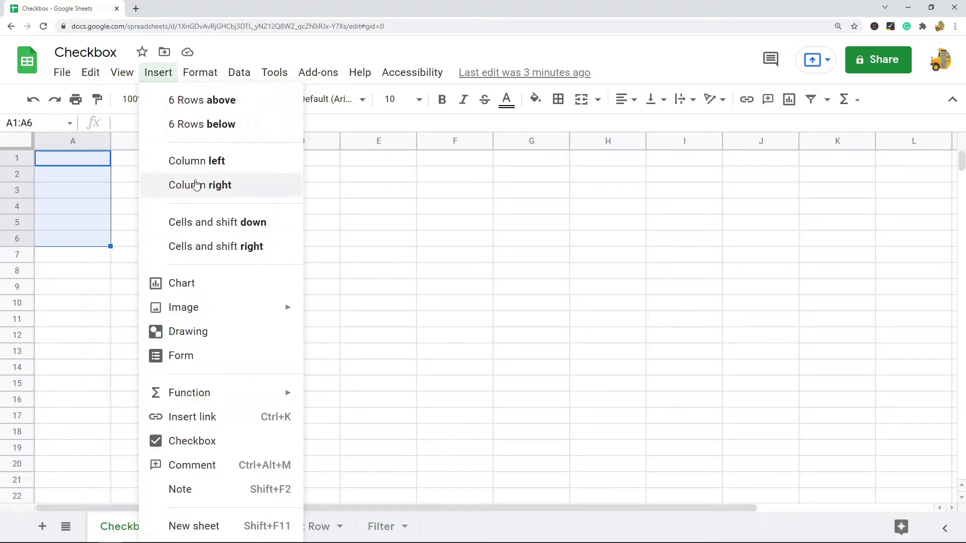
{"action": "left_click", "coordinate": [198, 443]}
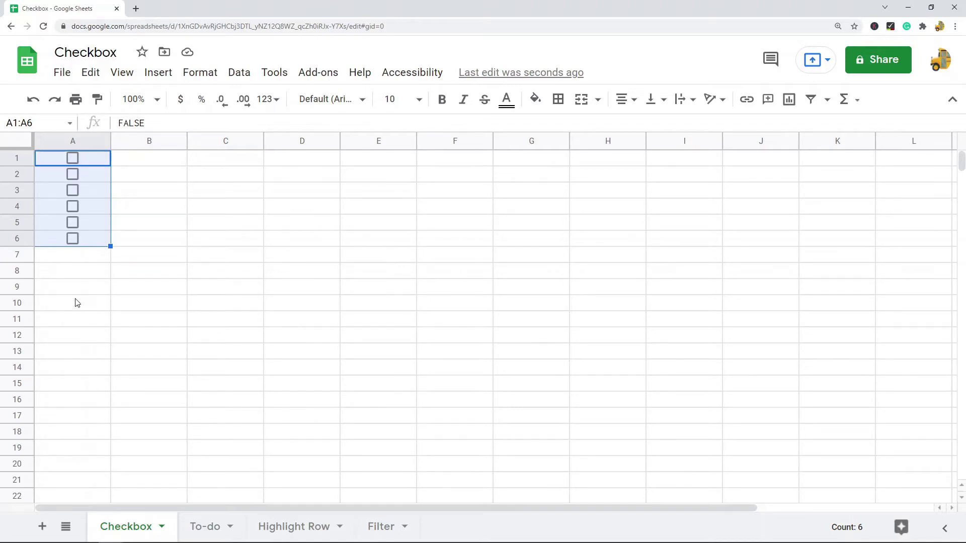
{"action": "left_click_drag", "start_coordinate": [72, 277], "coordinate": [68, 338]}
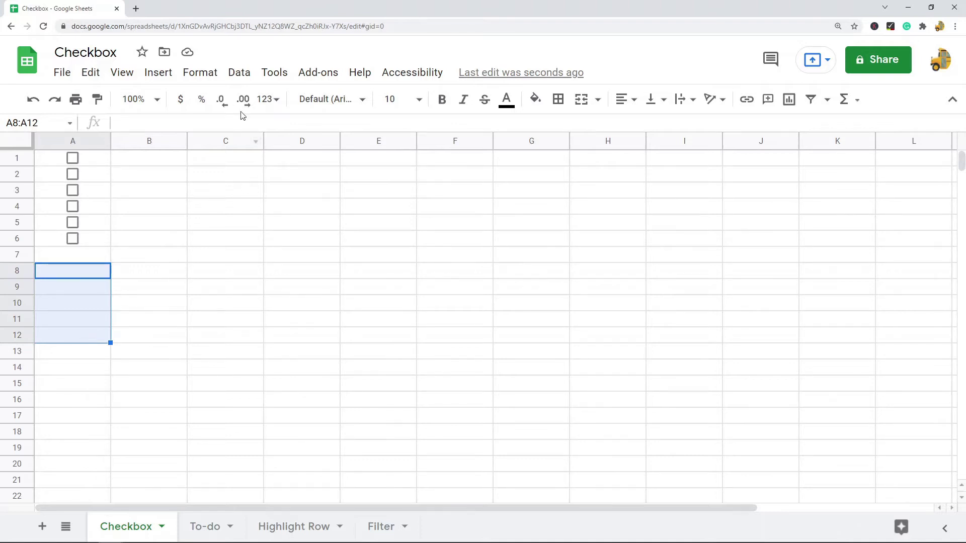
Step: Give A8:A12 Checkbox data validation with custom cell values turned off
{"action": "left_click", "coordinate": [240, 78]}
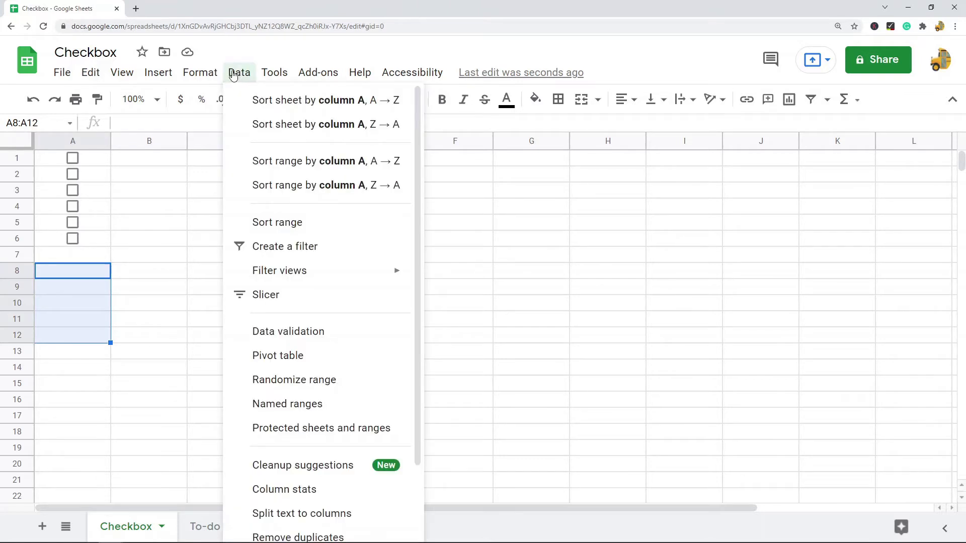
{"action": "left_click", "coordinate": [306, 329]}
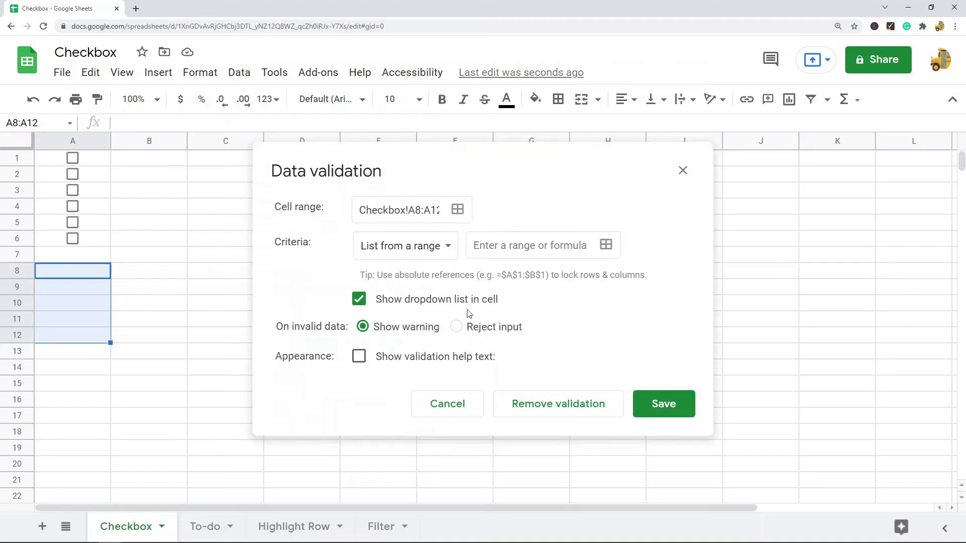
{"action": "left_click", "coordinate": [401, 246]}
{"action": "left_click", "coordinate": [406, 391]}
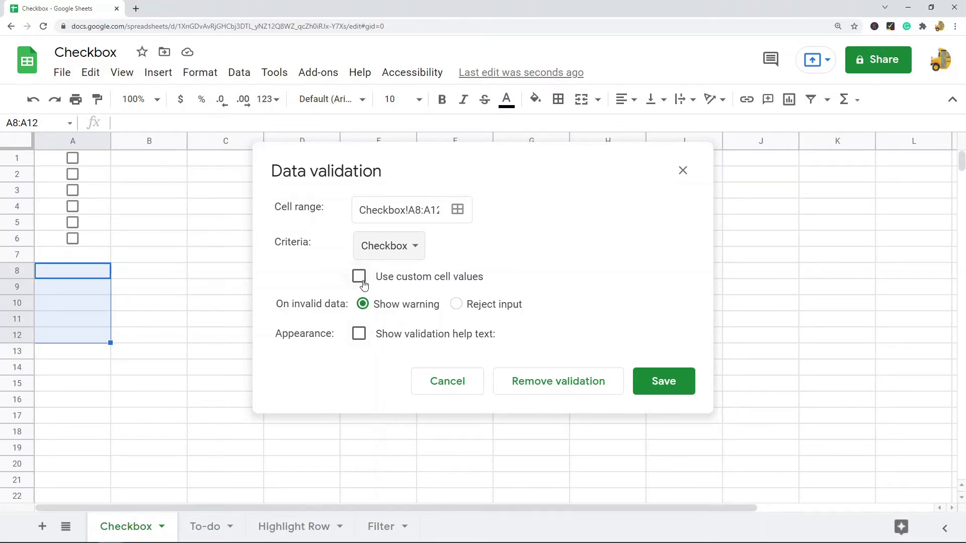
{"action": "left_click", "coordinate": [361, 278]}
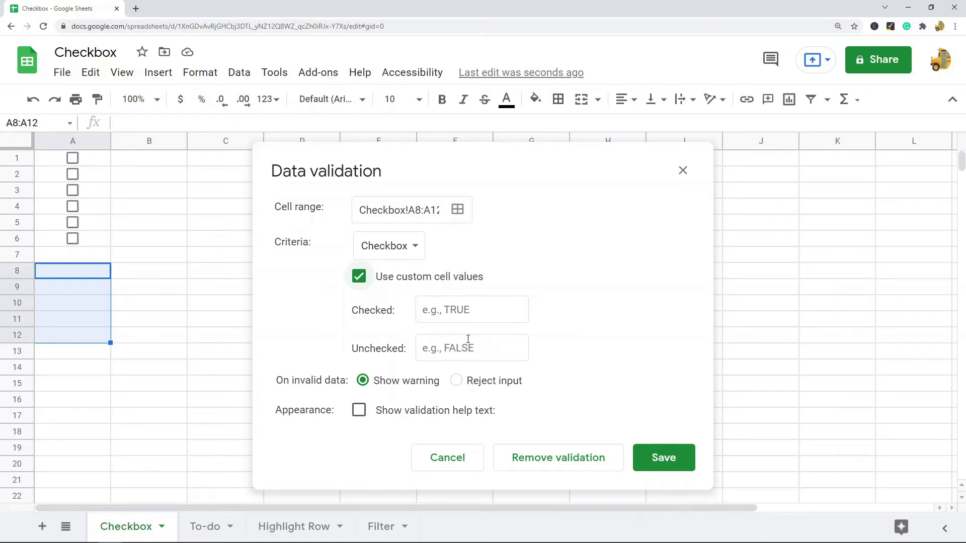
{"action": "left_click", "coordinate": [660, 459]}
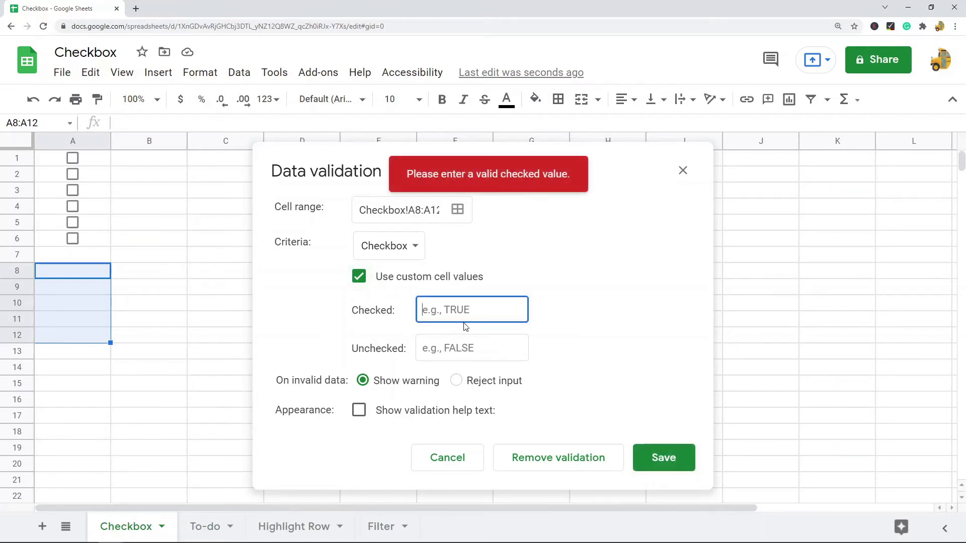
{"action": "left_click", "coordinate": [360, 278]}
{"action": "left_click", "coordinate": [359, 277]}
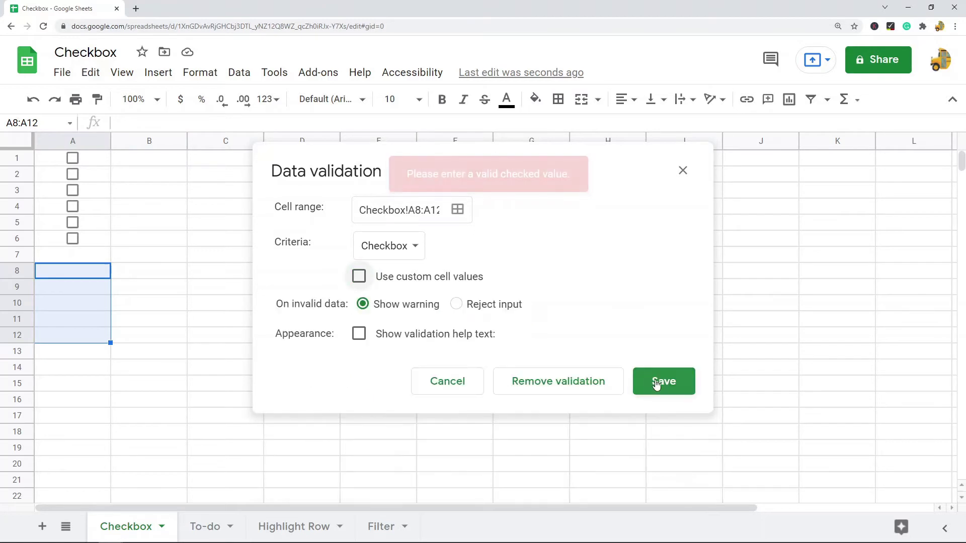
{"action": "left_click", "coordinate": [659, 381]}
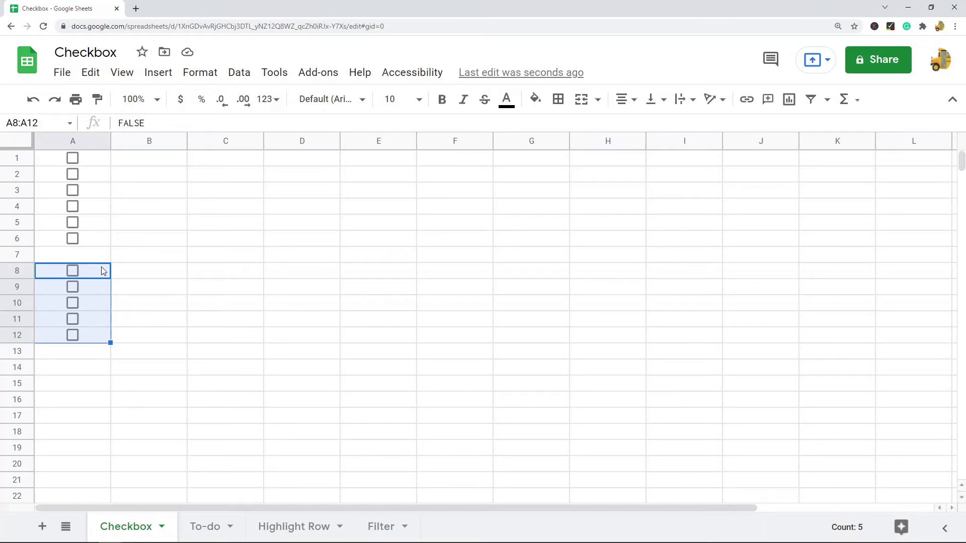
{"action": "left_click", "coordinate": [107, 160]}
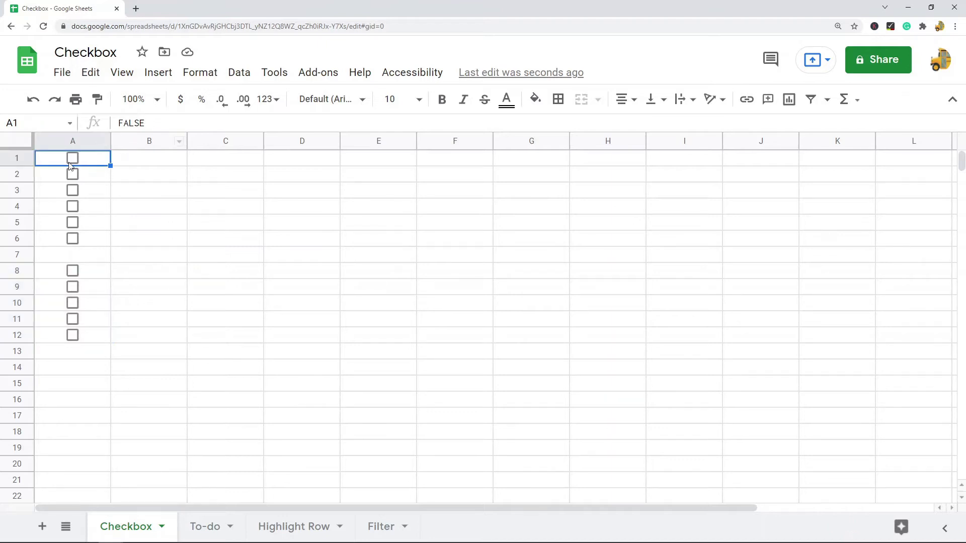
Step: Tick A1's checkbox and confirm its value changes from FALSE to TRUE in the formula bar
{"action": "left_click", "coordinate": [146, 123]}
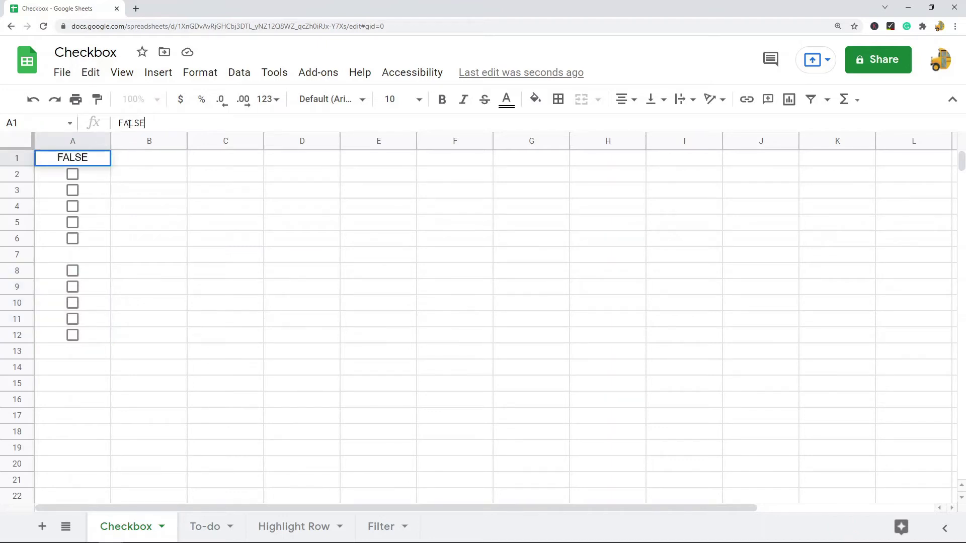
{"action": "left_click_drag", "start_coordinate": [146, 123], "coordinate": [103, 129]}
{"action": "left_click", "coordinate": [166, 205]}
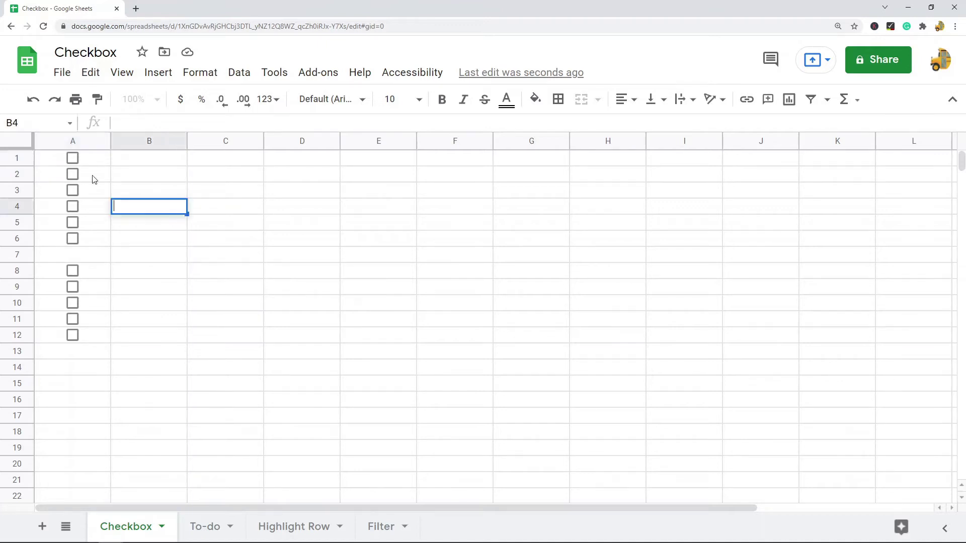
{"action": "left_click", "coordinate": [72, 158]}
{"action": "left_click_drag", "start_coordinate": [154, 124], "coordinate": [89, 129]}
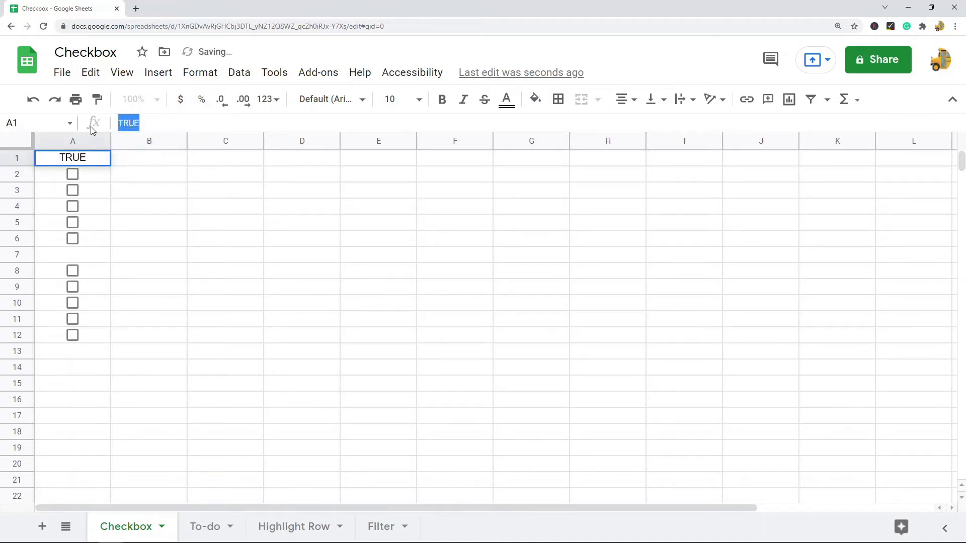
{"action": "left_click", "coordinate": [191, 227]}
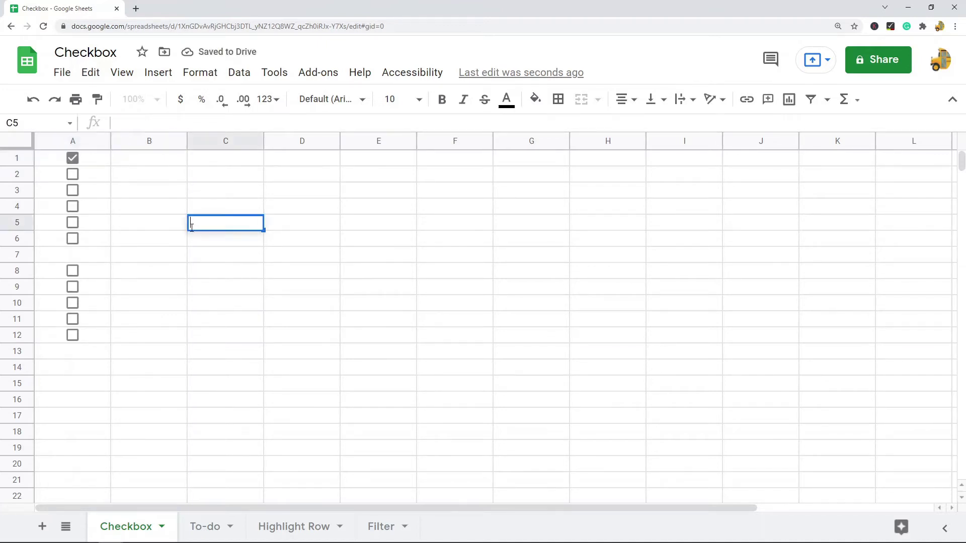
{"action": "left_click", "coordinate": [72, 158]}
{"action": "left_click", "coordinate": [72, 158]}
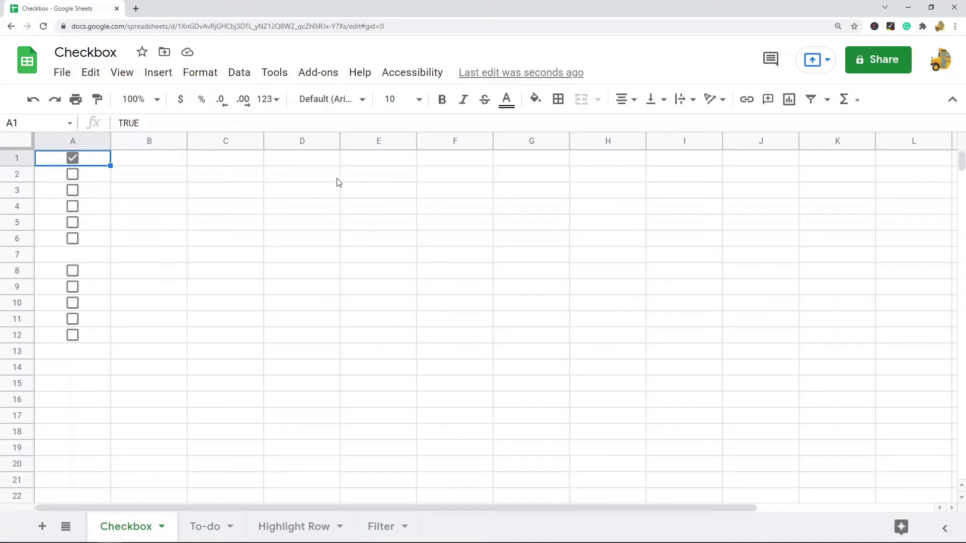
{"action": "left_click", "coordinate": [200, 523]}
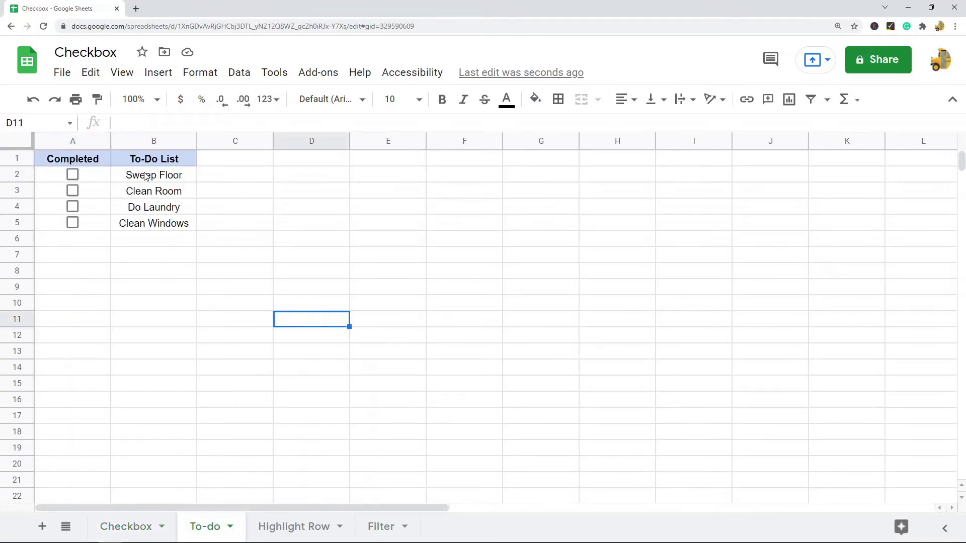
Step: On the To-do sheet, select the task table A2:B5 and open the Format menu
{"action": "left_click", "coordinate": [89, 182]}
{"action": "left_click", "coordinate": [89, 228], "text": "shift"}
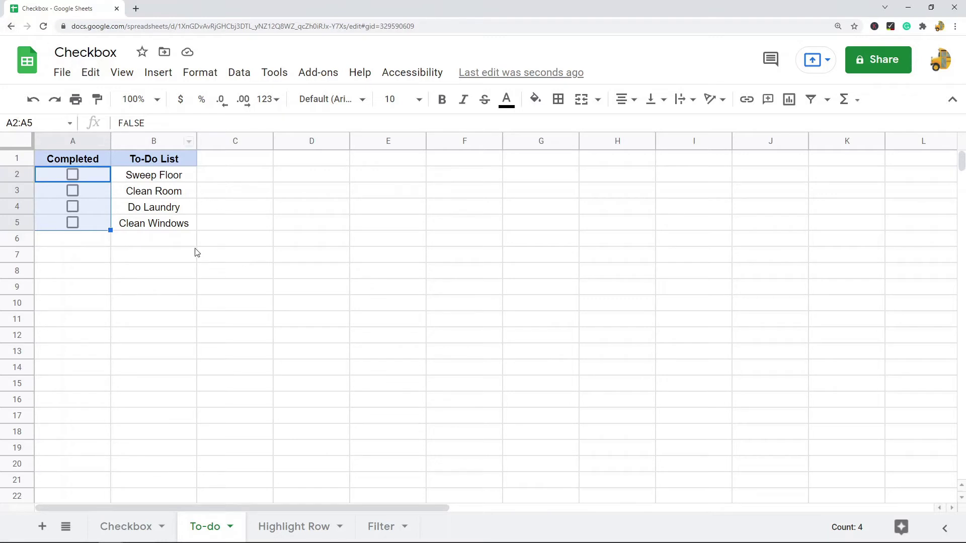
{"action": "left_click_drag", "start_coordinate": [76, 174], "coordinate": [159, 174]}
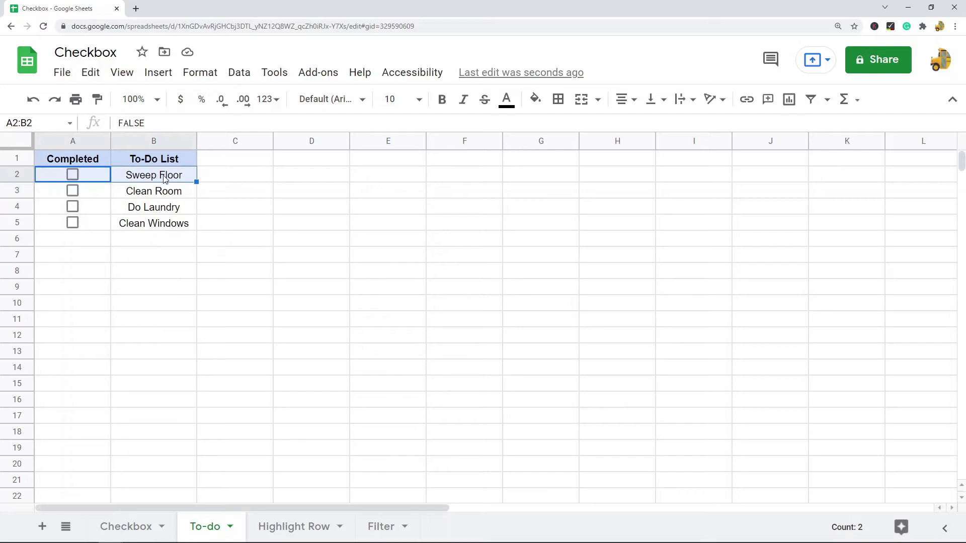
{"action": "left_click", "coordinate": [72, 176]}
{"action": "left_click", "coordinate": [71, 175]}
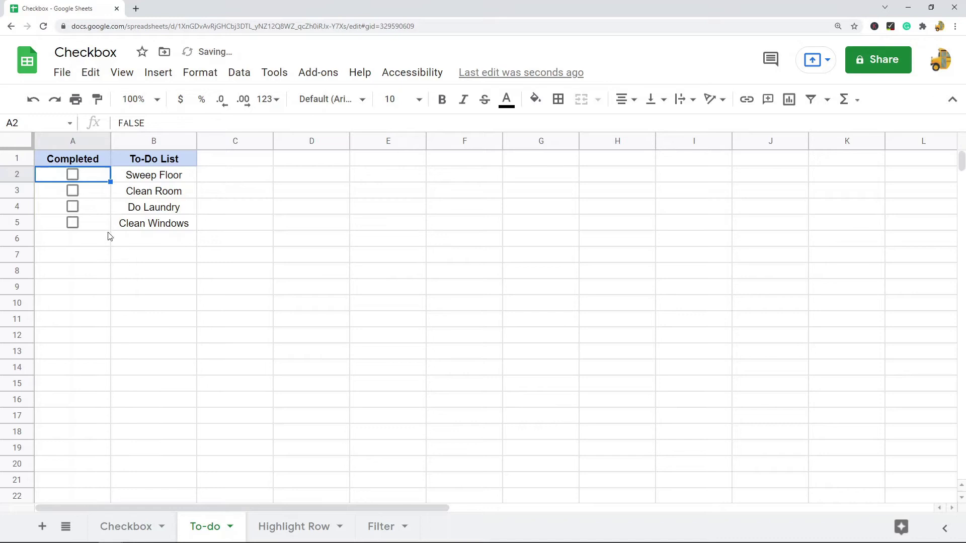
{"action": "left_click_drag", "start_coordinate": [86, 177], "coordinate": [162, 225]}
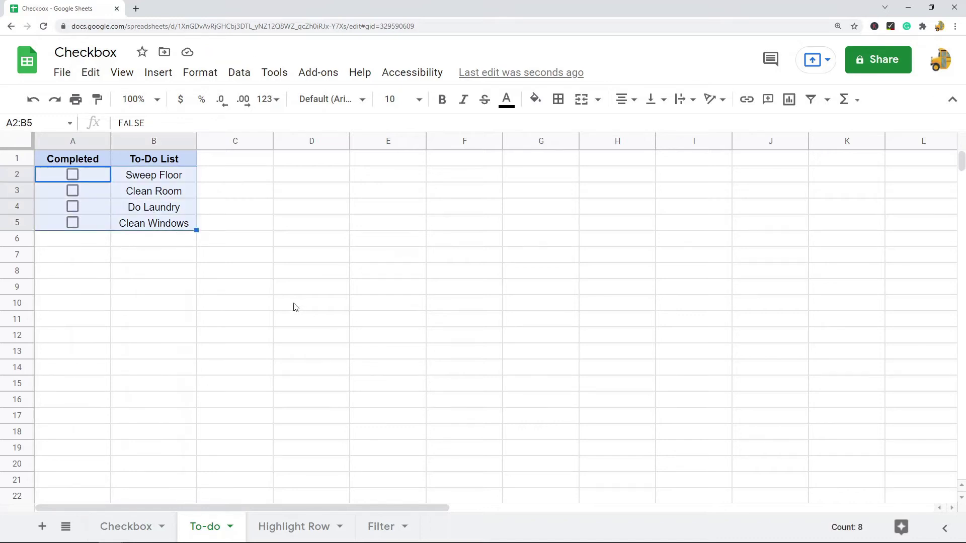
{"action": "left_click", "coordinate": [201, 76]}
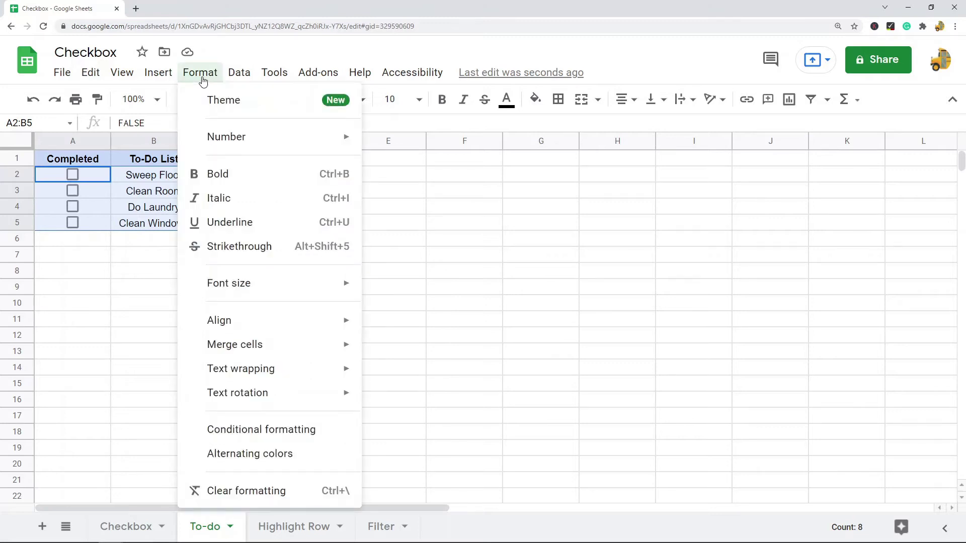
Step: Add a custom formula rule =$A2 on A2:B5 with light green fill and strikethrough
{"action": "left_click", "coordinate": [262, 428]}
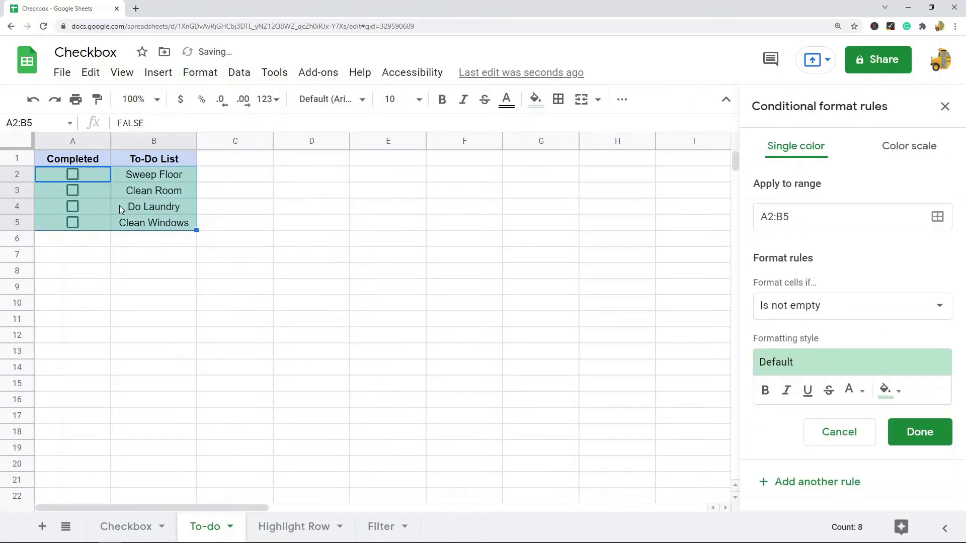
{"action": "left_click", "coordinate": [822, 309]}
{"action": "scroll", "coordinate": [824, 438], "scroll_direction": "down", "scroll_amount": 5}
{"action": "left_click", "coordinate": [823, 527]}
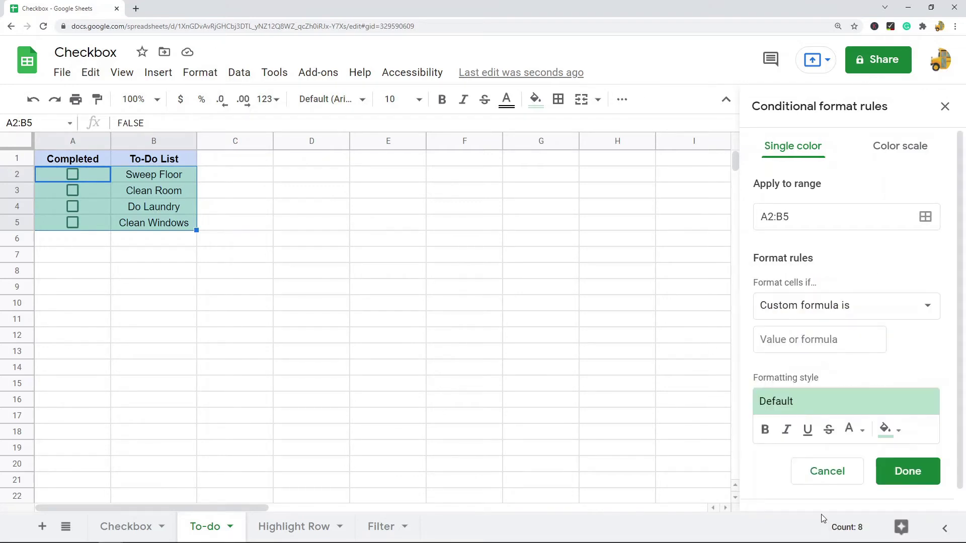
{"action": "left_click", "coordinate": [797, 342]}
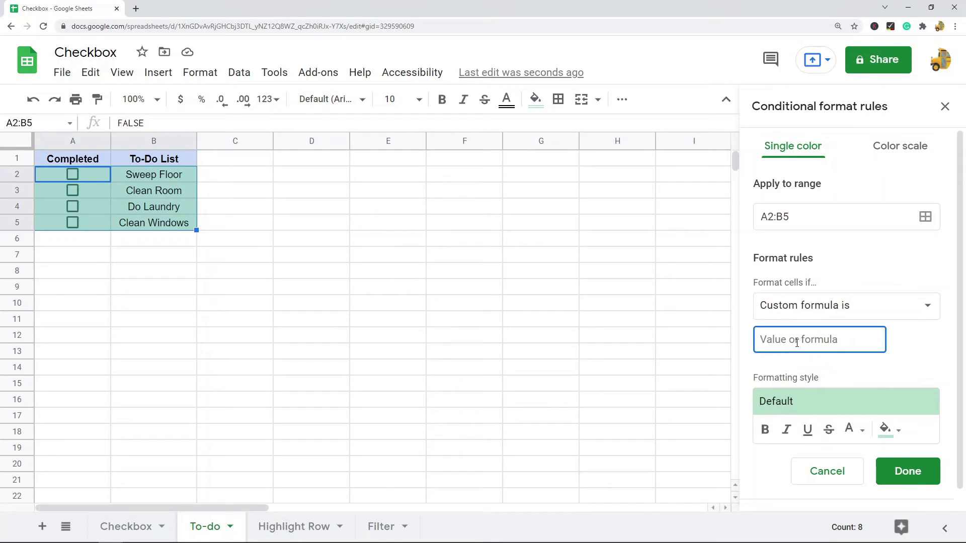
{"action": "type", "text": "="}
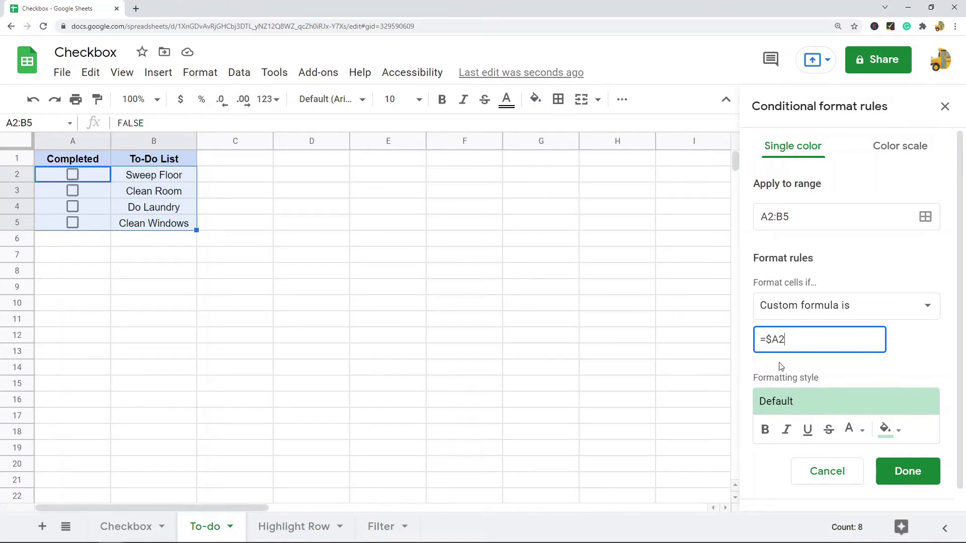
{"action": "scroll", "coordinate": [854, 367], "scroll_direction": "down", "scroll_amount": 1}
{"action": "left_click", "coordinate": [900, 411]}
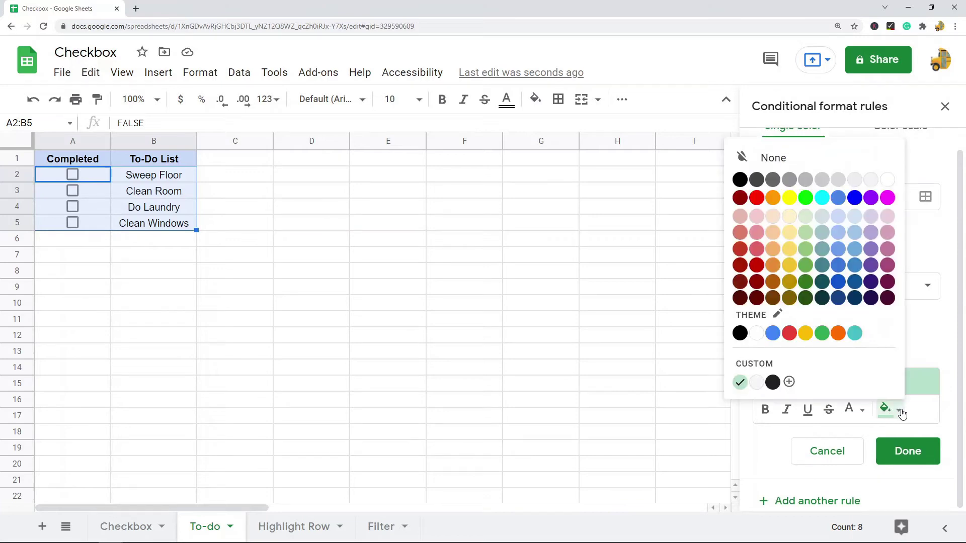
{"action": "left_click", "coordinate": [806, 220]}
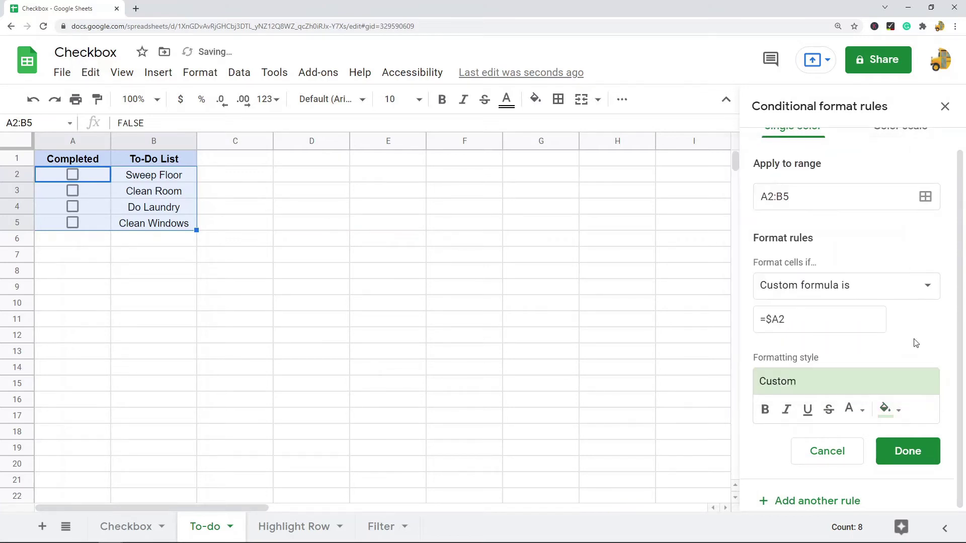
{"action": "left_click", "coordinate": [830, 411]}
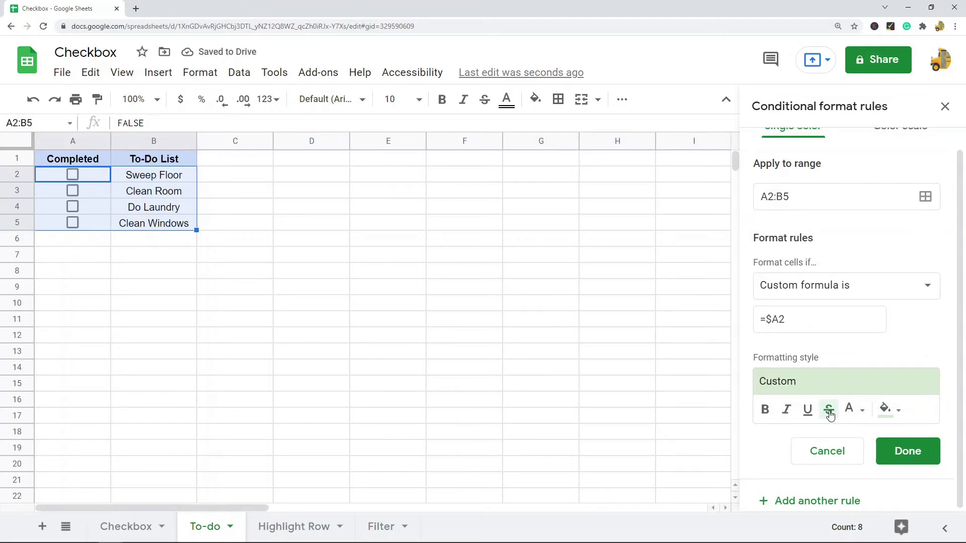
{"action": "left_click", "coordinate": [903, 453]}
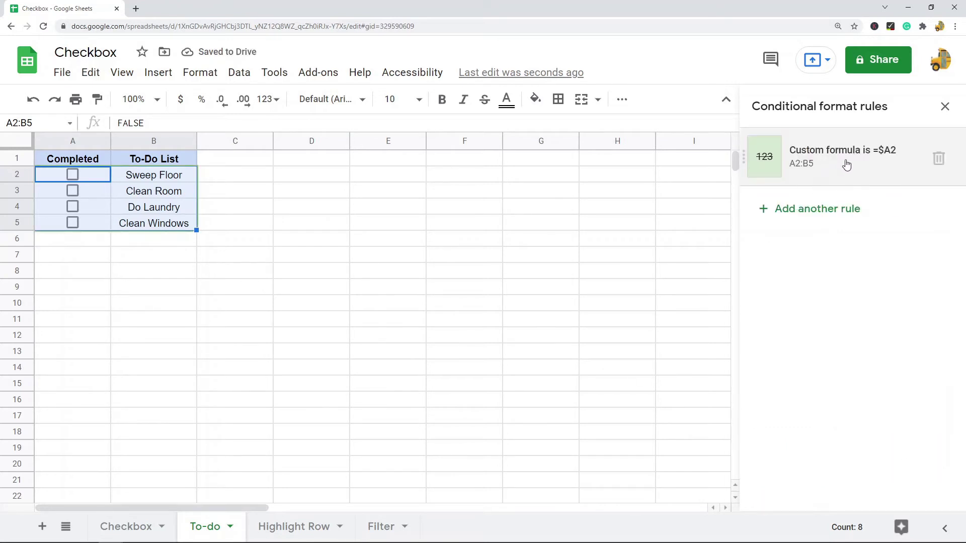
Step: Test the rule by ticking and unticking Sweep Floor, Clean Room, Do Laundry and Clean Windows, leaving all unticked
{"action": "left_click", "coordinate": [74, 174]}
{"action": "left_click", "coordinate": [73, 175]}
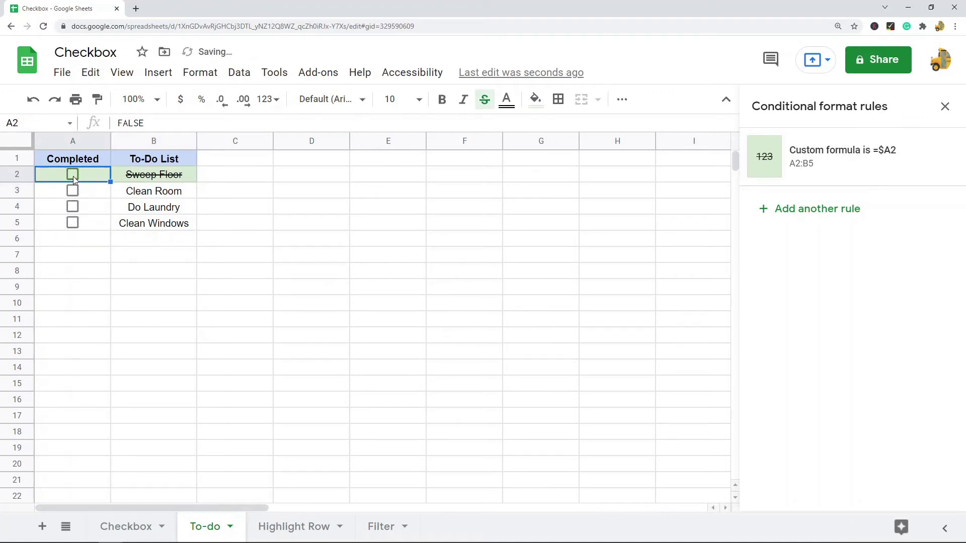
{"action": "left_click", "coordinate": [73, 208]}
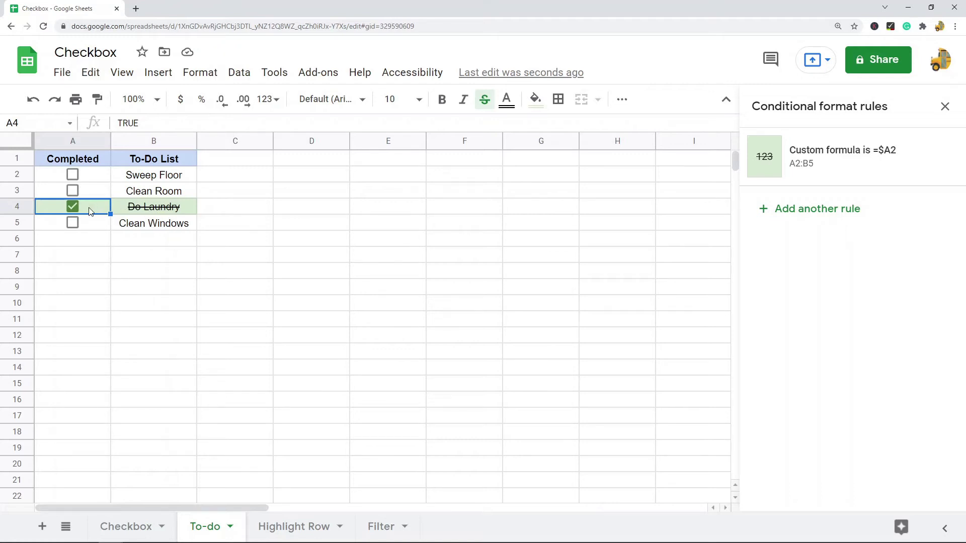
{"action": "left_click", "coordinate": [72, 206]}
{"action": "left_click", "coordinate": [70, 175]}
{"action": "left_click", "coordinate": [72, 176]}
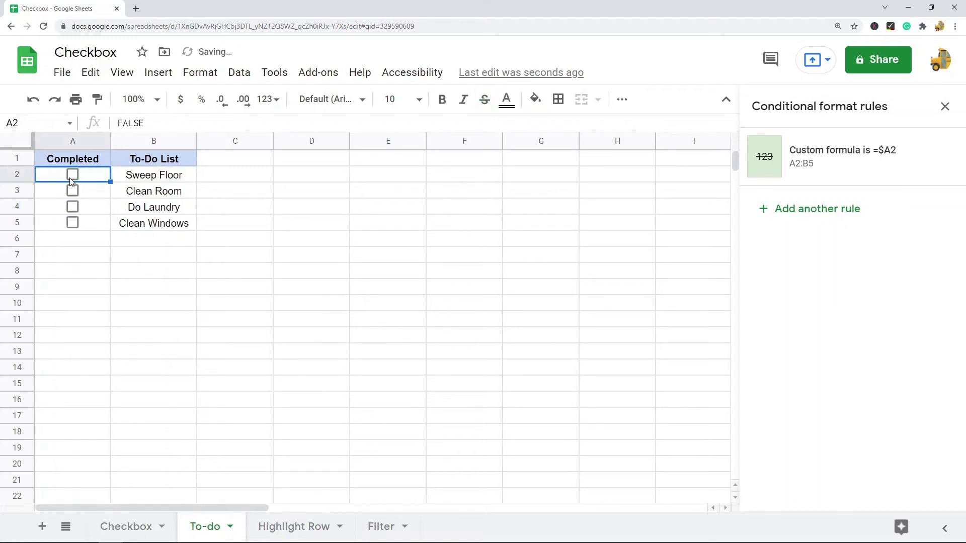
{"action": "left_click", "coordinate": [73, 190]}
{"action": "left_click", "coordinate": [75, 189]}
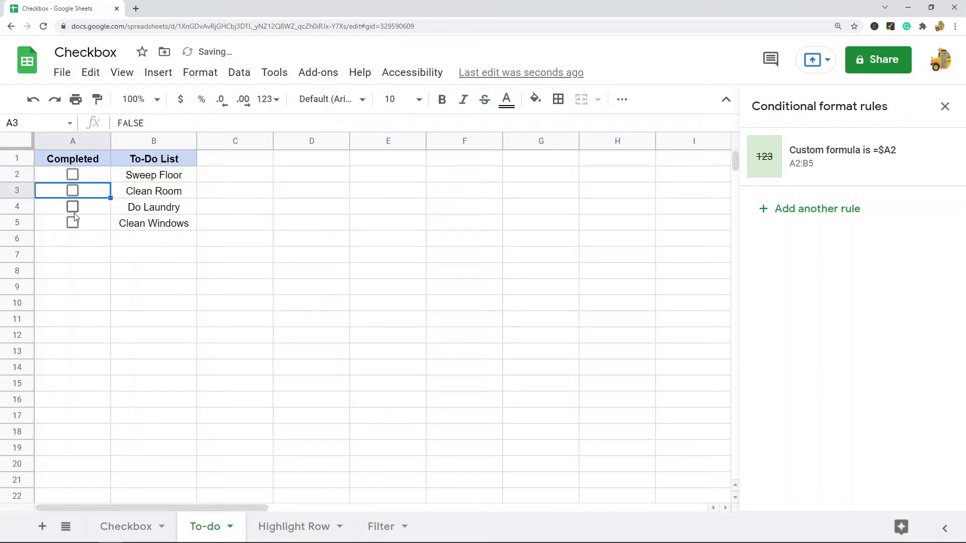
{"action": "left_click", "coordinate": [73, 207]}
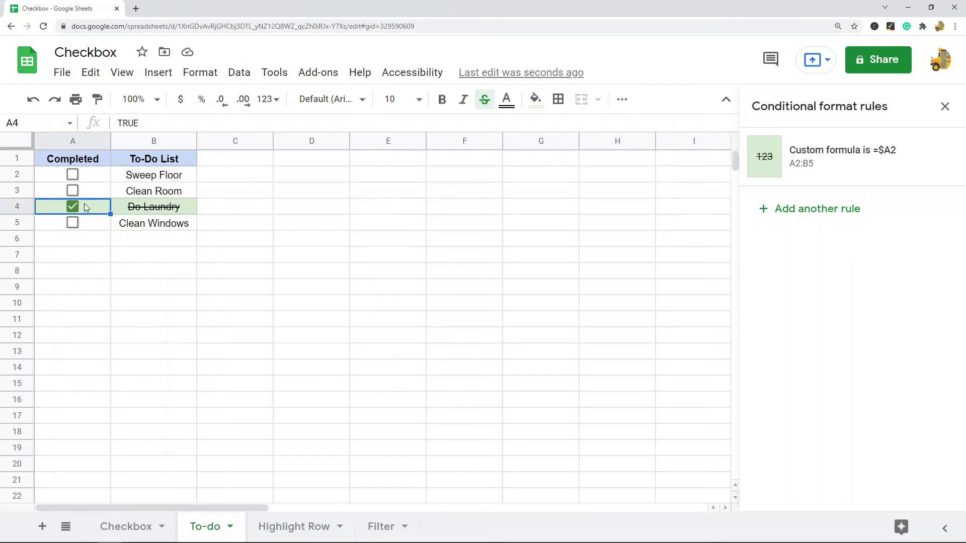
{"action": "left_click", "coordinate": [74, 207]}
{"action": "left_click", "coordinate": [72, 190]}
{"action": "left_click", "coordinate": [72, 222]}
{"action": "left_click", "coordinate": [72, 190]}
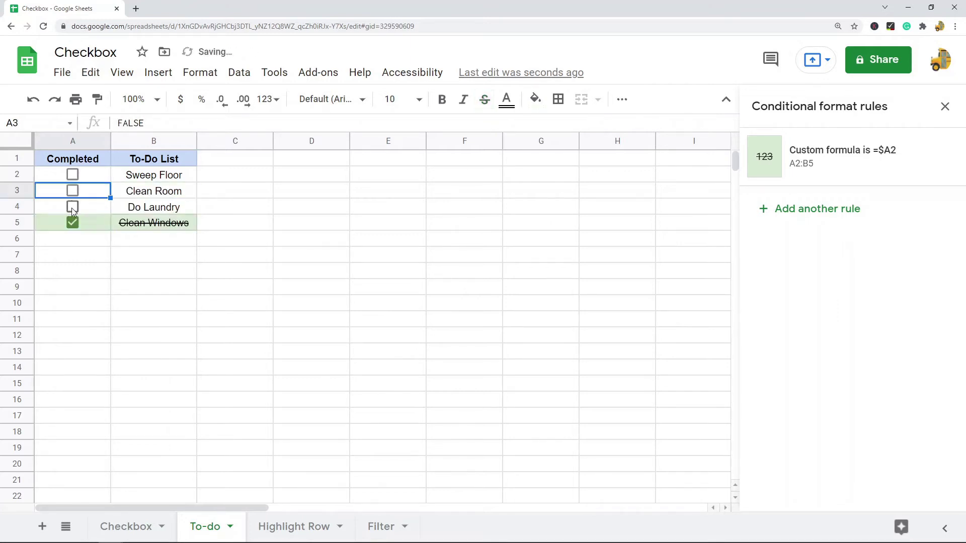
{"action": "left_click", "coordinate": [73, 222]}
{"action": "left_click", "coordinate": [296, 526]}
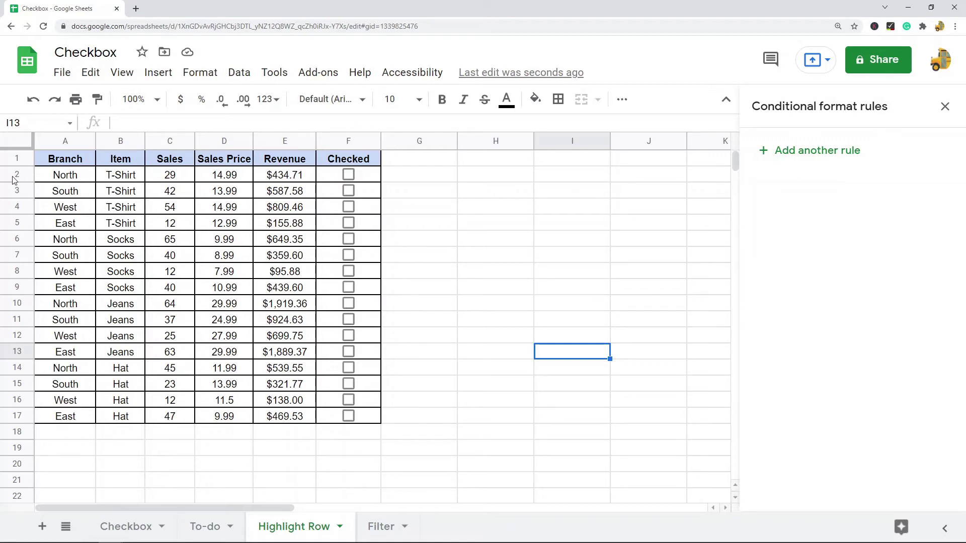
Step: Select the sales table range A2:F17 on the Highlight Row sheet
{"action": "left_click_drag", "start_coordinate": [65, 144], "coordinate": [285, 141]}
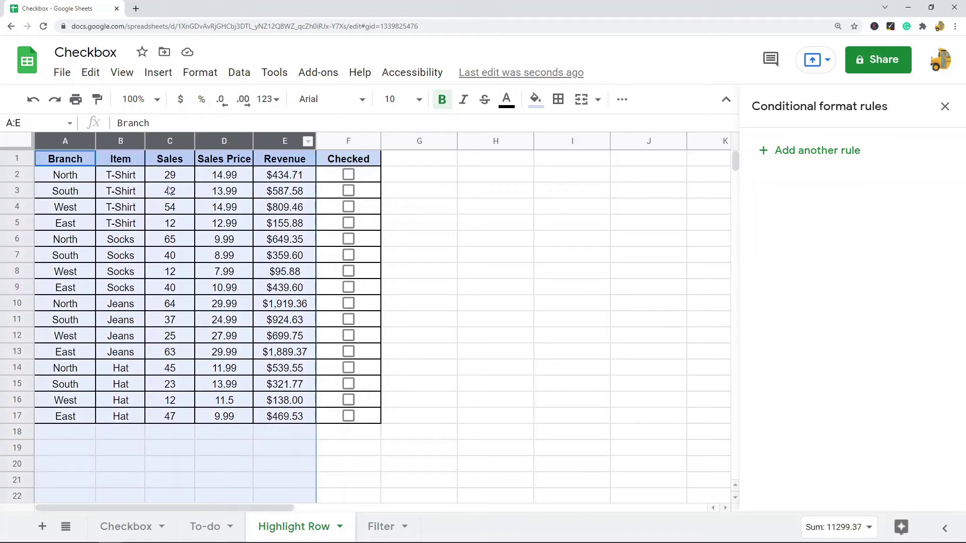
{"action": "left_click", "coordinate": [495, 221]}
{"action": "left_click", "coordinate": [358, 164]}
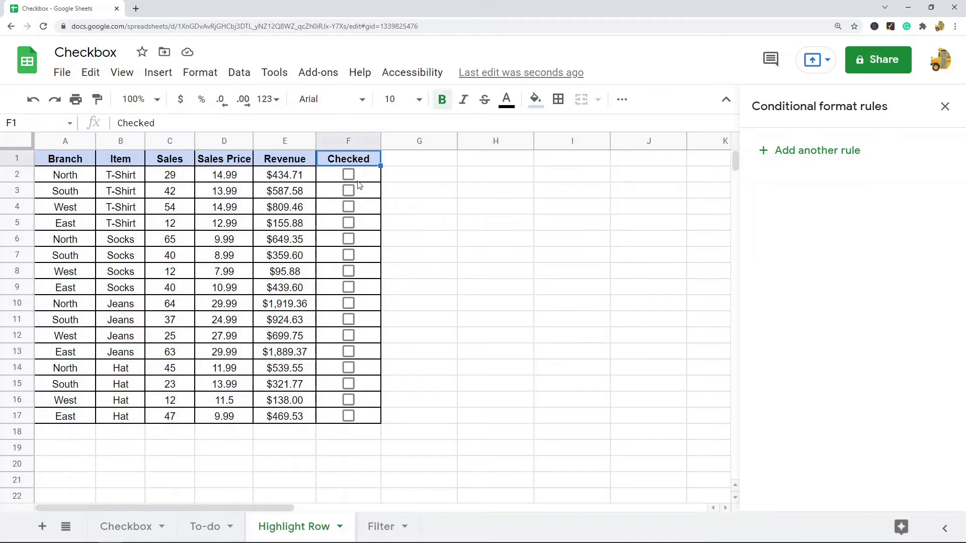
{"action": "left_click_drag", "start_coordinate": [361, 178], "coordinate": [363, 194]}
{"action": "left_click_drag", "start_coordinate": [365, 237], "coordinate": [370, 422]}
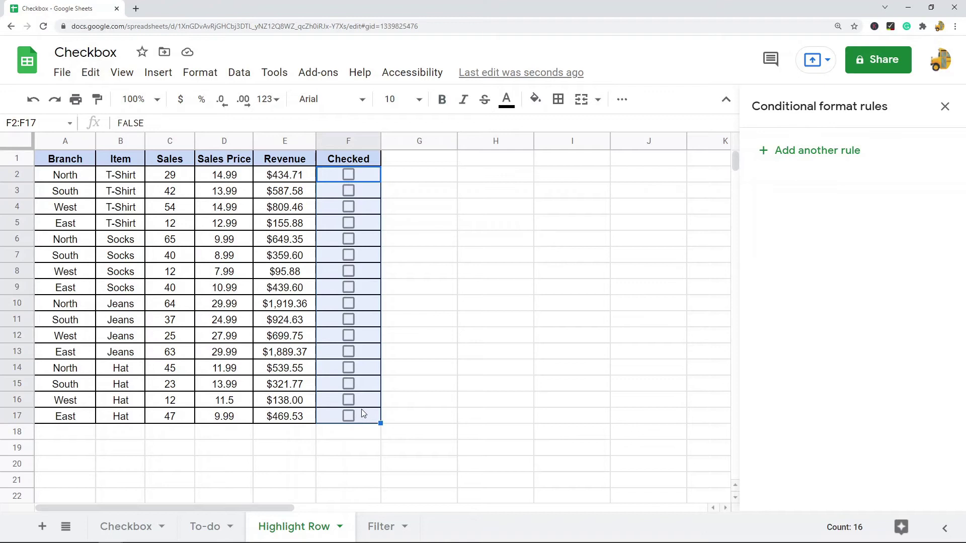
{"action": "left_click", "coordinate": [496, 340]}
{"action": "left_click", "coordinate": [57, 174]}
{"action": "left_click_drag", "start_coordinate": [83, 180], "coordinate": [366, 418]}
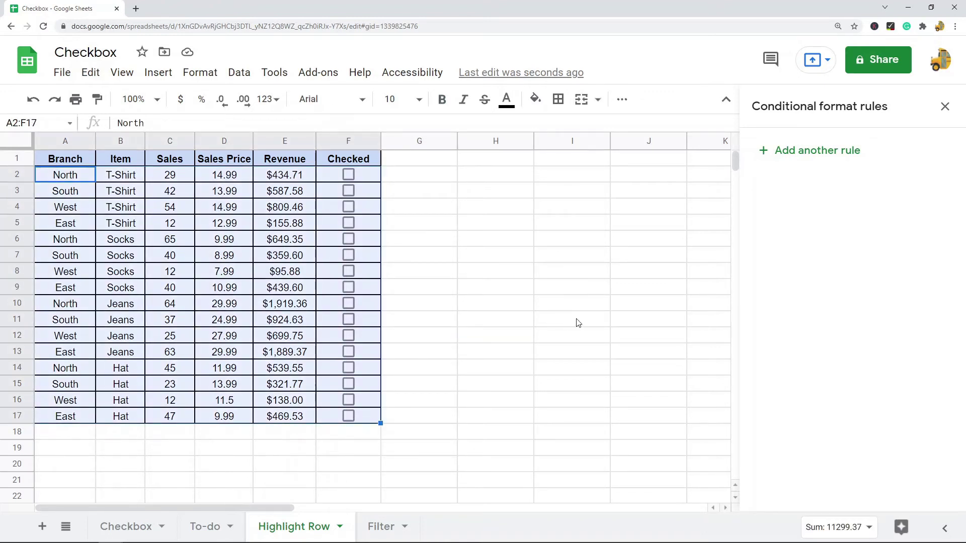
Step: Add a custom formula rule =$F2 on A2:F17 with a light yellow fill
{"action": "left_click", "coordinate": [210, 76]}
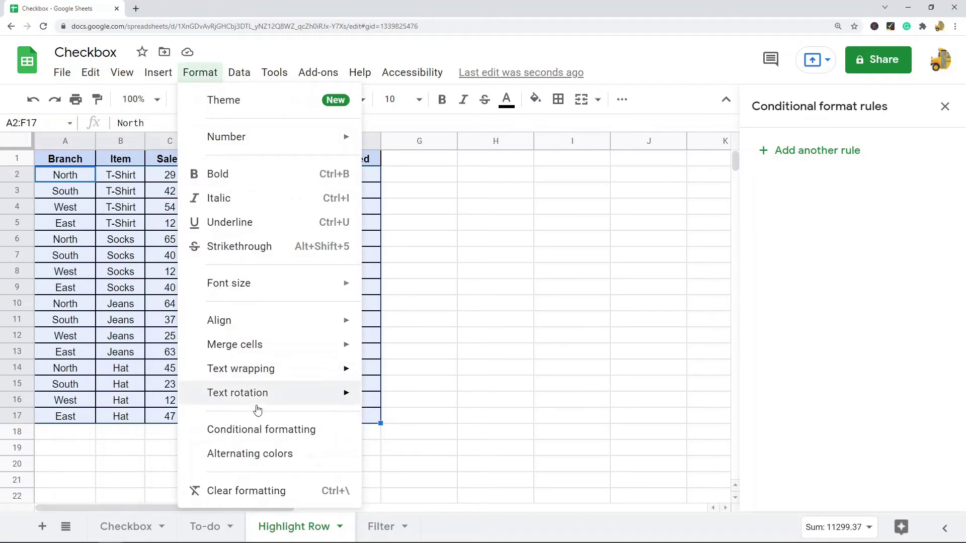
{"action": "left_click", "coordinate": [259, 429]}
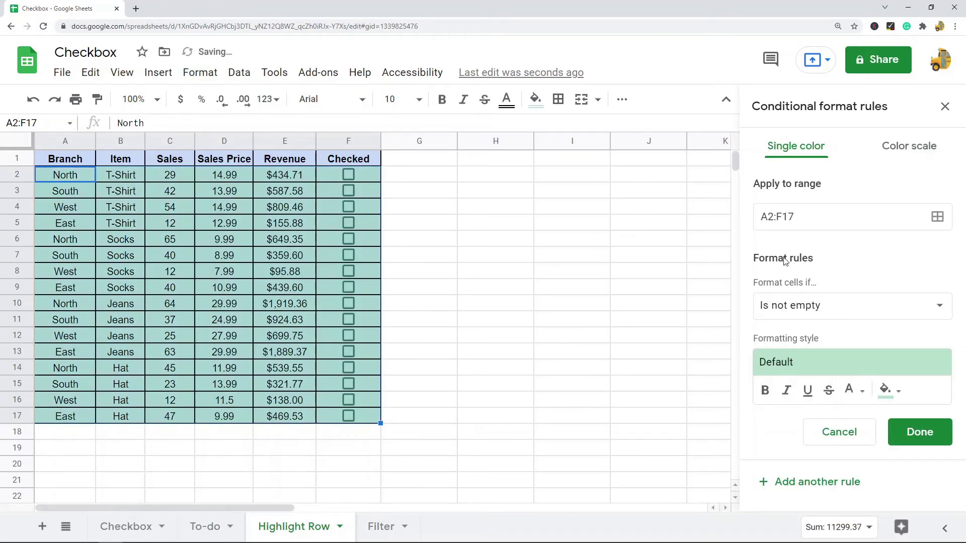
{"action": "left_click", "coordinate": [819, 308]}
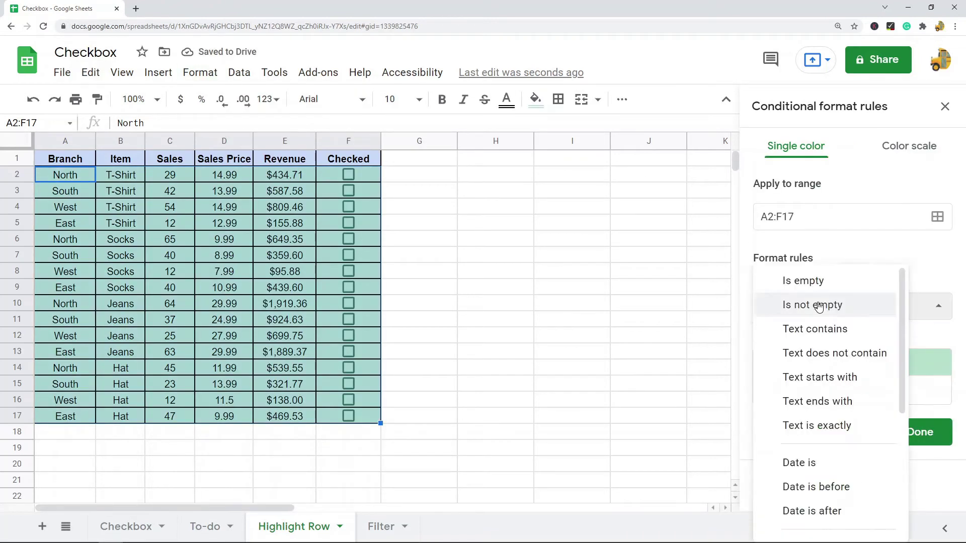
{"action": "scroll", "coordinate": [841, 426], "scroll_direction": "down", "scroll_amount": 5}
{"action": "left_click", "coordinate": [828, 527]}
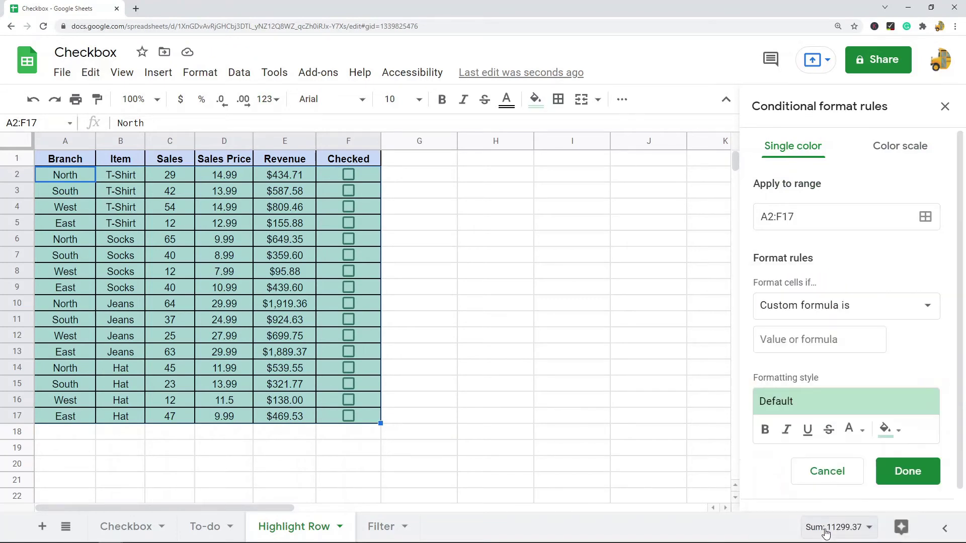
{"action": "left_click", "coordinate": [803, 344]}
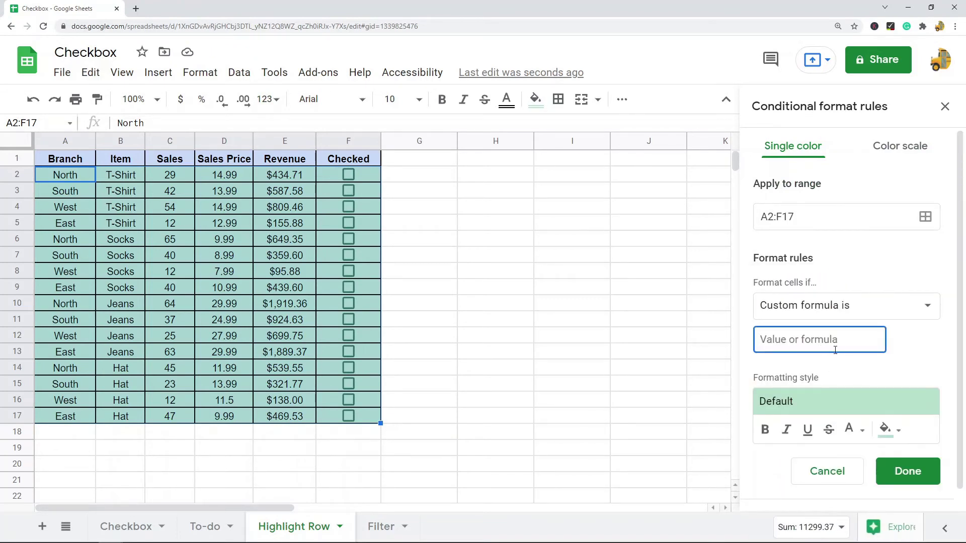
{"action": "type", "text": "="}
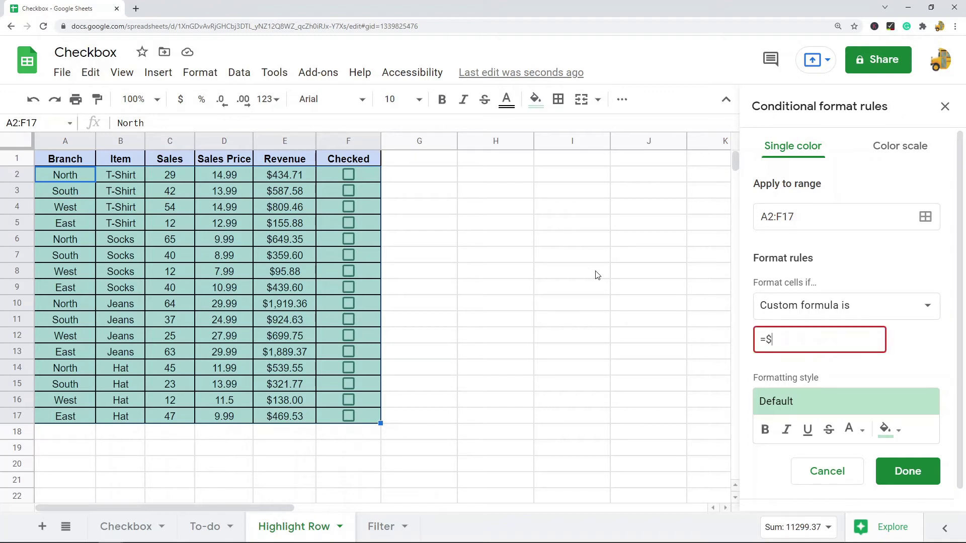
{"action": "type", "text": "$F2"}
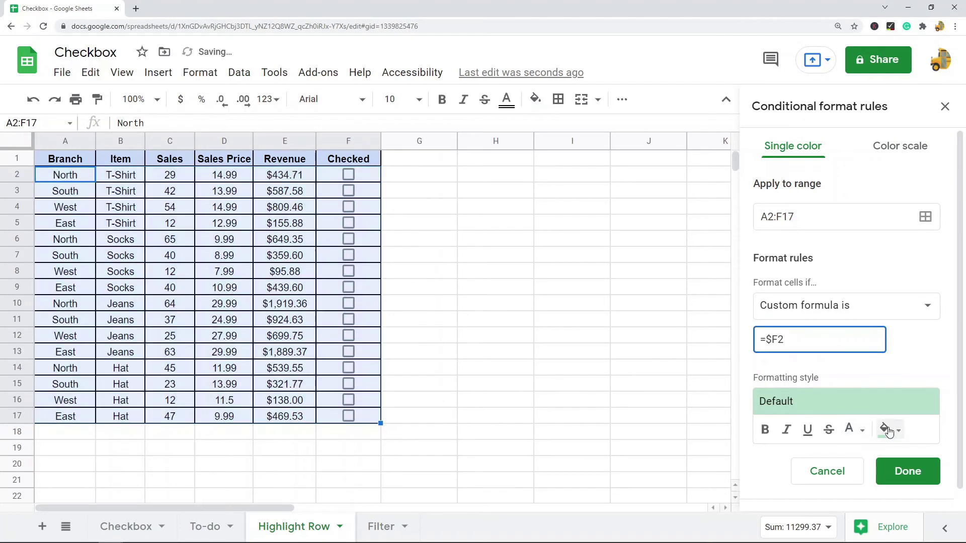
{"action": "left_click", "coordinate": [888, 429]}
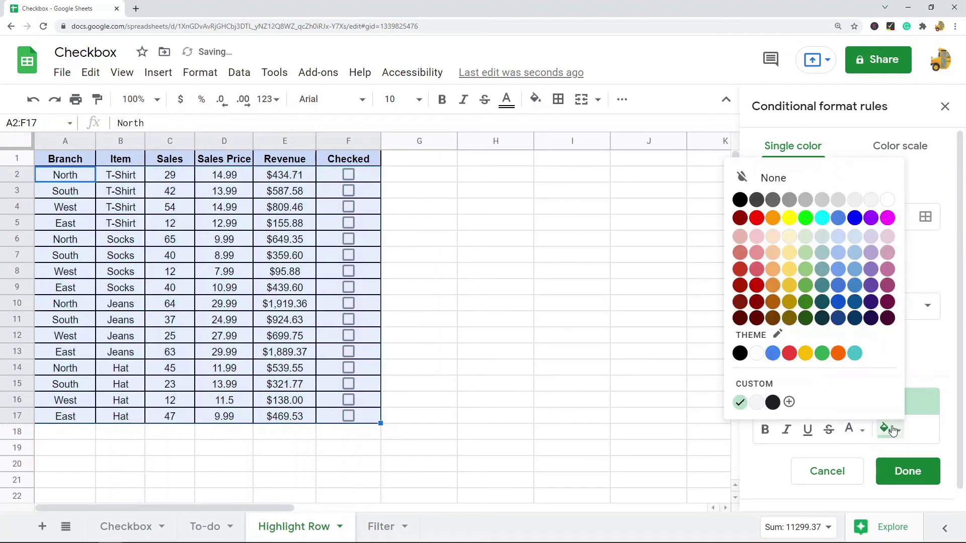
{"action": "left_click", "coordinate": [788, 257]}
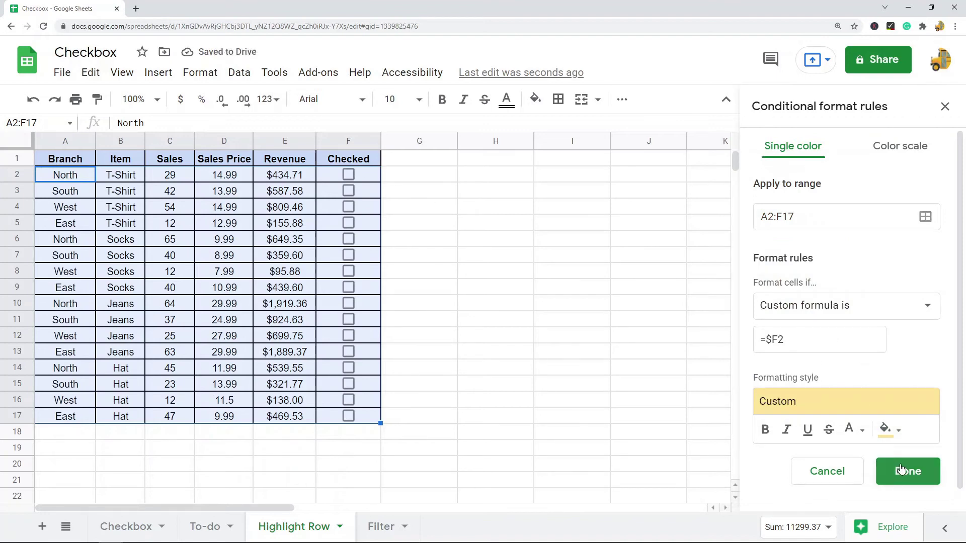
{"action": "left_click", "coordinate": [900, 483]}
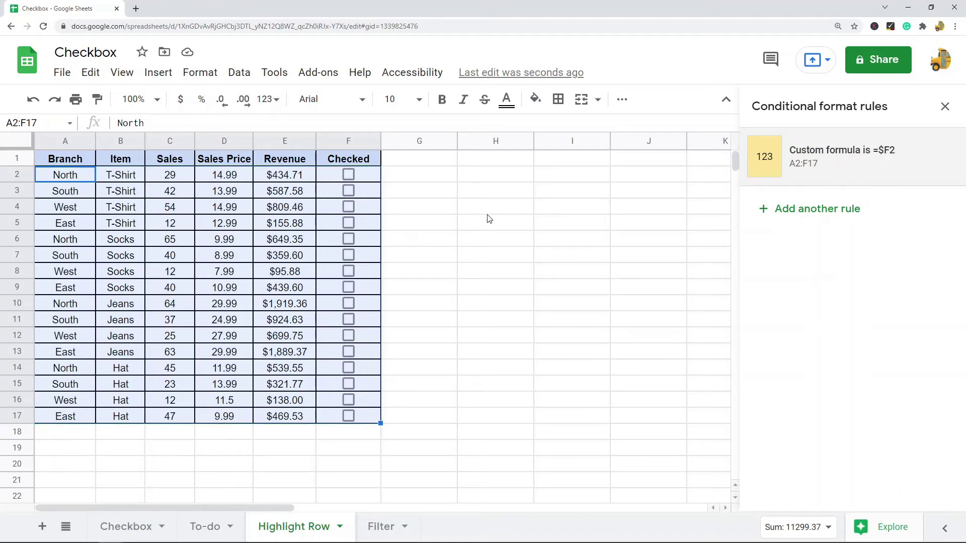
Step: Tick the Checked boxes in F2, F6, F10 and F15 so those rows turn yellow
{"action": "left_click", "coordinate": [350, 176]}
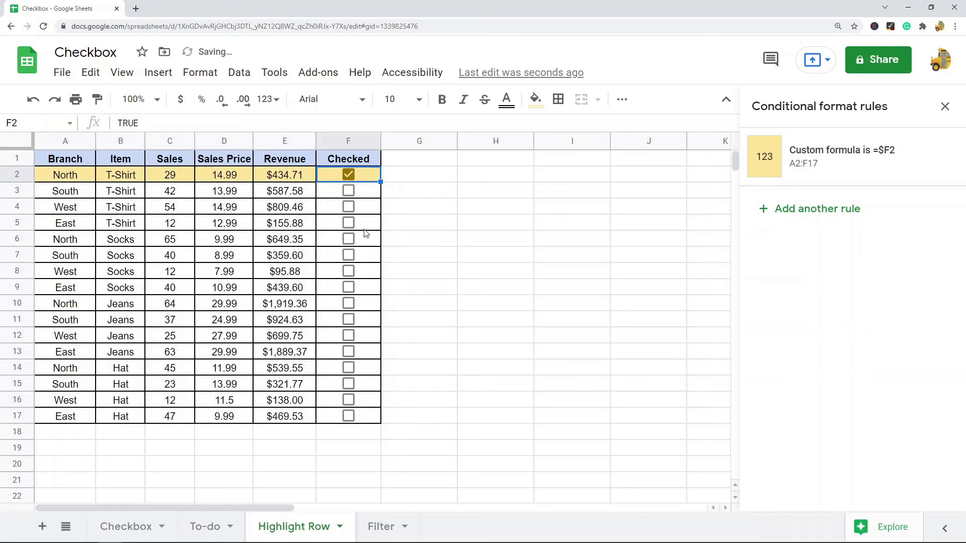
{"action": "left_click", "coordinate": [349, 239]}
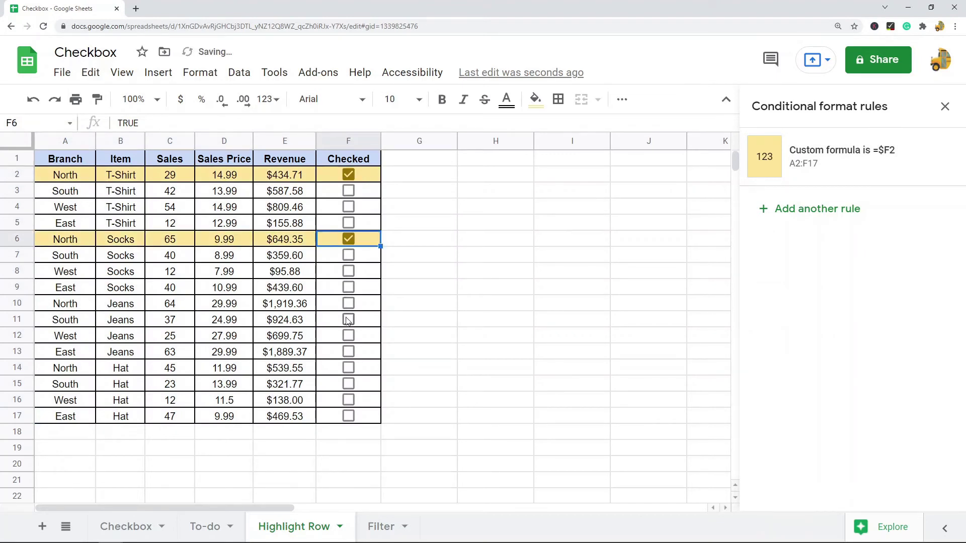
{"action": "left_click", "coordinate": [349, 304]}
{"action": "left_click", "coordinate": [348, 384]}
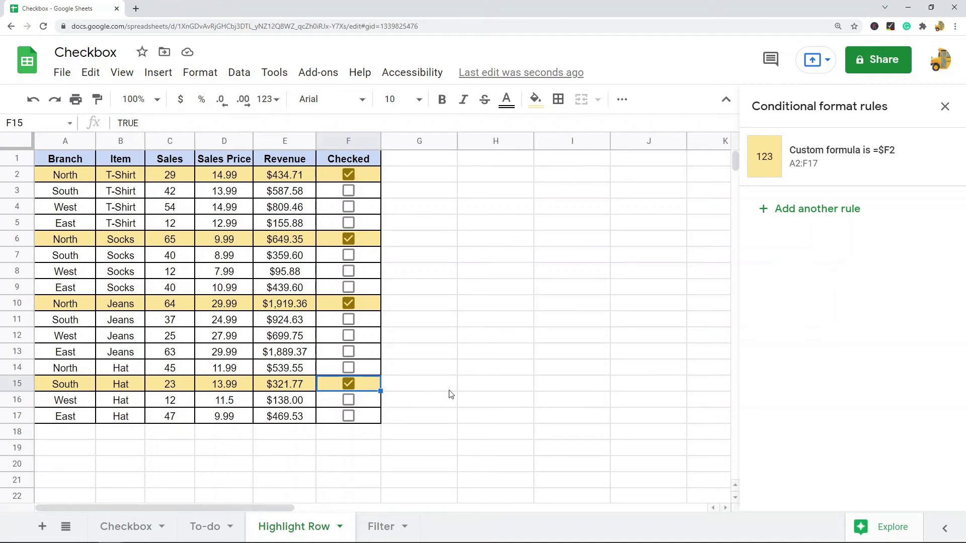
{"action": "left_click", "coordinate": [384, 524]}
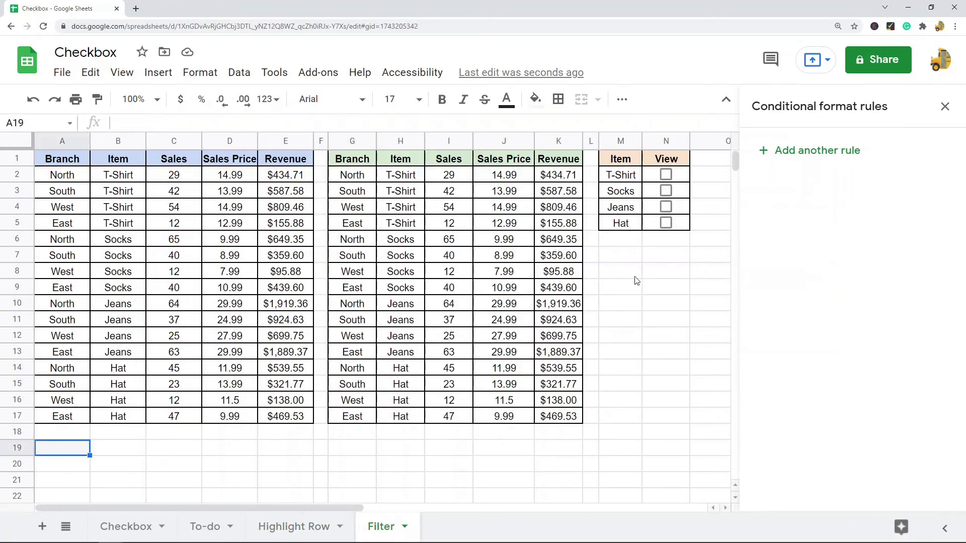
Step: Close the conditional format rules panel, select A1:E17, and inspect G2's IF/FILTER formula
{"action": "left_click", "coordinate": [660, 334]}
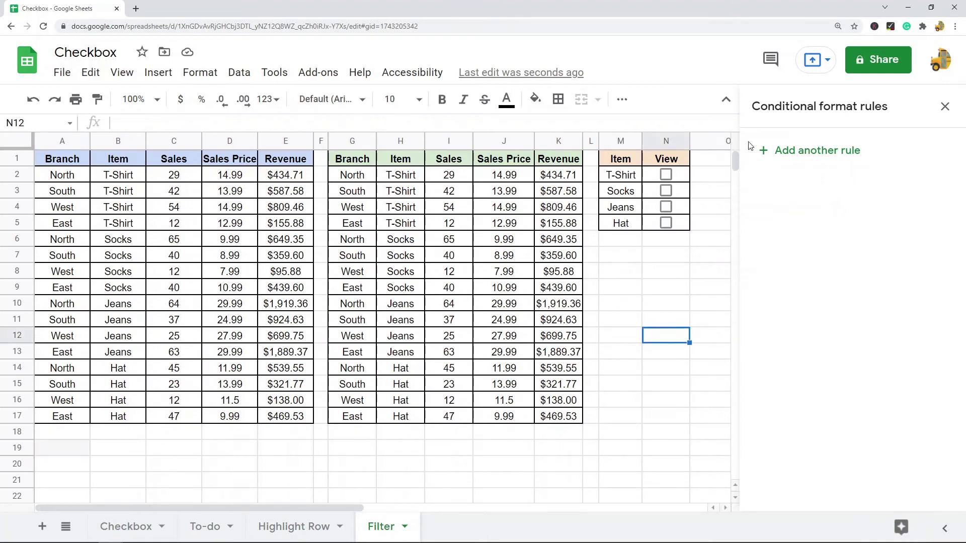
{"action": "left_click", "coordinate": [945, 106]}
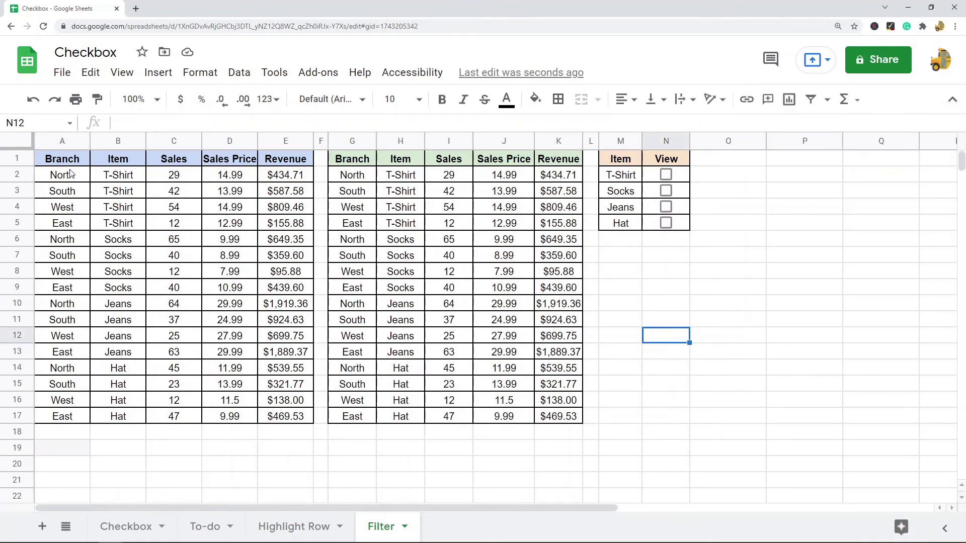
{"action": "left_click_drag", "start_coordinate": [75, 160], "coordinate": [118, 191]}
{"action": "left_click_drag", "start_coordinate": [237, 336], "coordinate": [303, 419]}
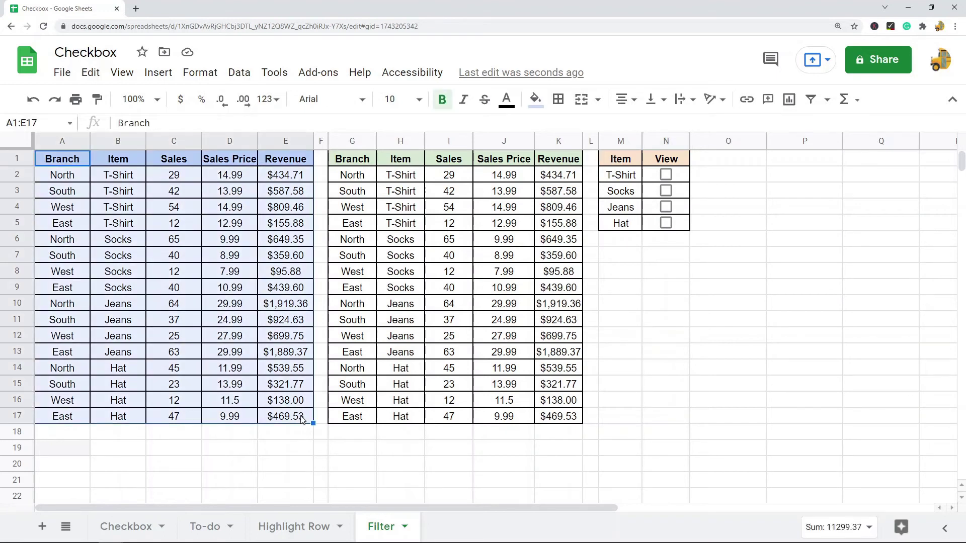
{"action": "left_click", "coordinate": [351, 177]}
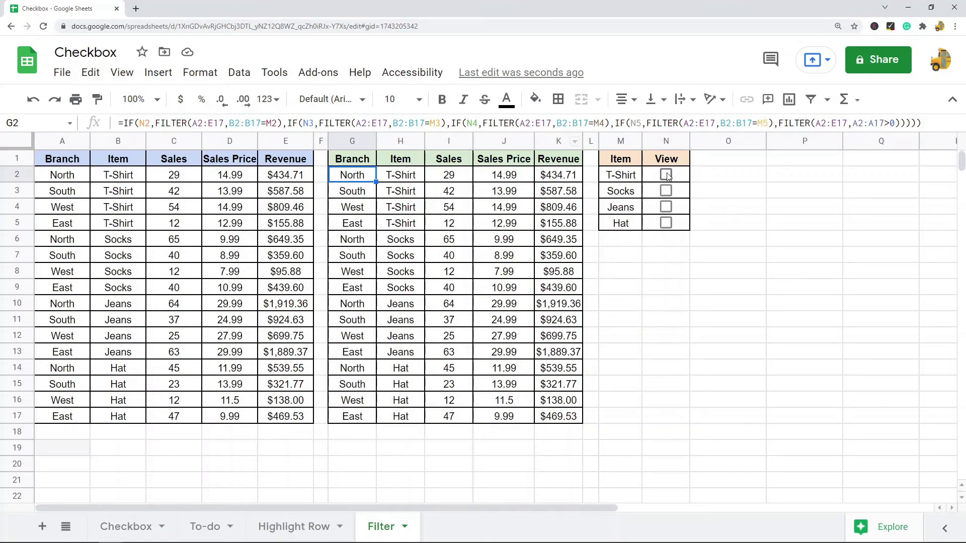
{"action": "left_click", "coordinate": [662, 284]}
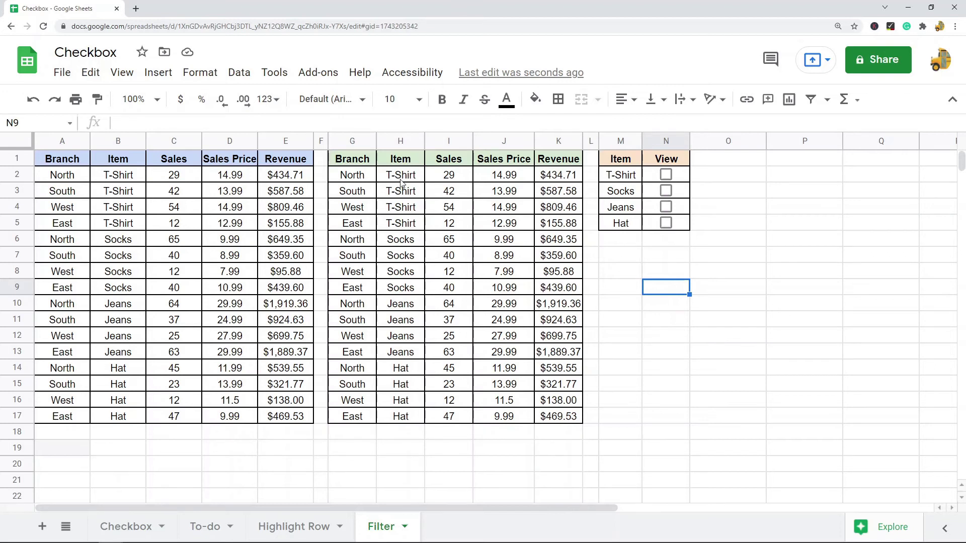
{"action": "left_click_drag", "start_coordinate": [401, 180], "coordinate": [401, 227]}
{"action": "left_click", "coordinate": [730, 303]}
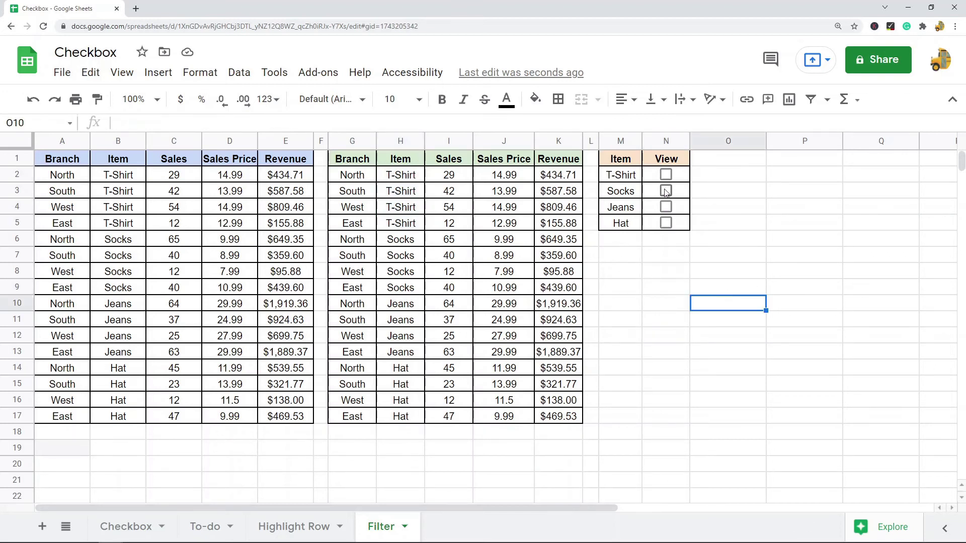
{"action": "left_click", "coordinate": [665, 174]}
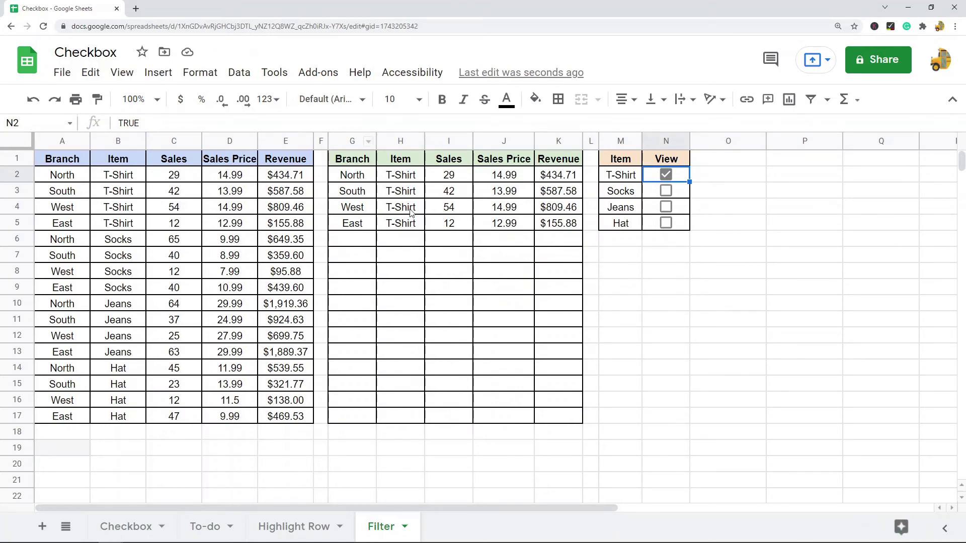
{"action": "left_click", "coordinate": [665, 175]}
{"action": "left_click", "coordinate": [667, 207]}
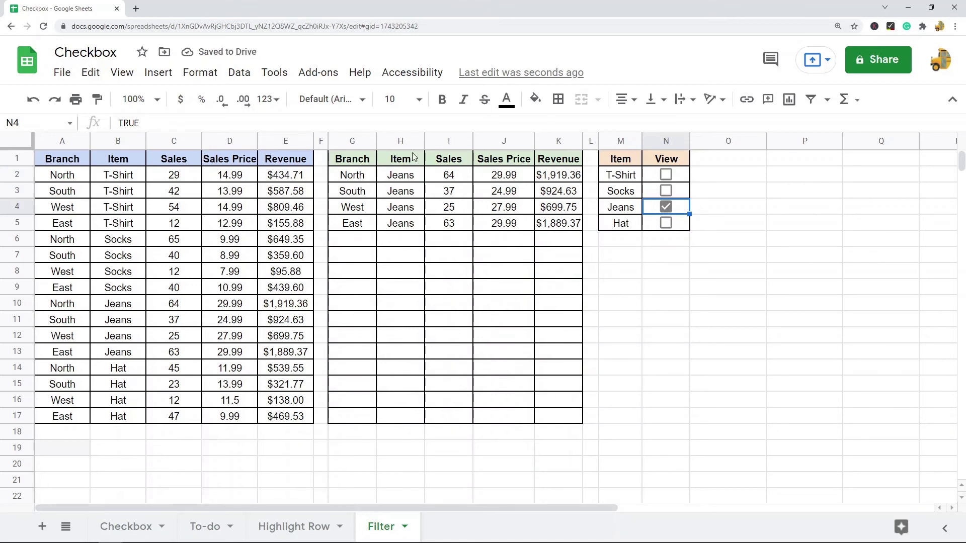
{"action": "left_click", "coordinate": [664, 207]}
{"action": "left_click", "coordinate": [667, 224]}
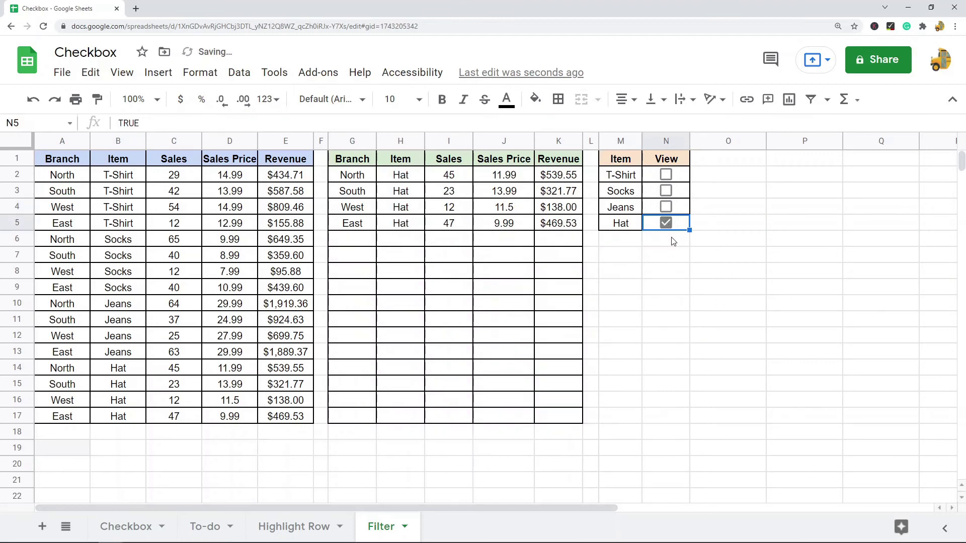
{"action": "left_click", "coordinate": [665, 223]}
{"action": "left_click", "coordinate": [666, 192]}
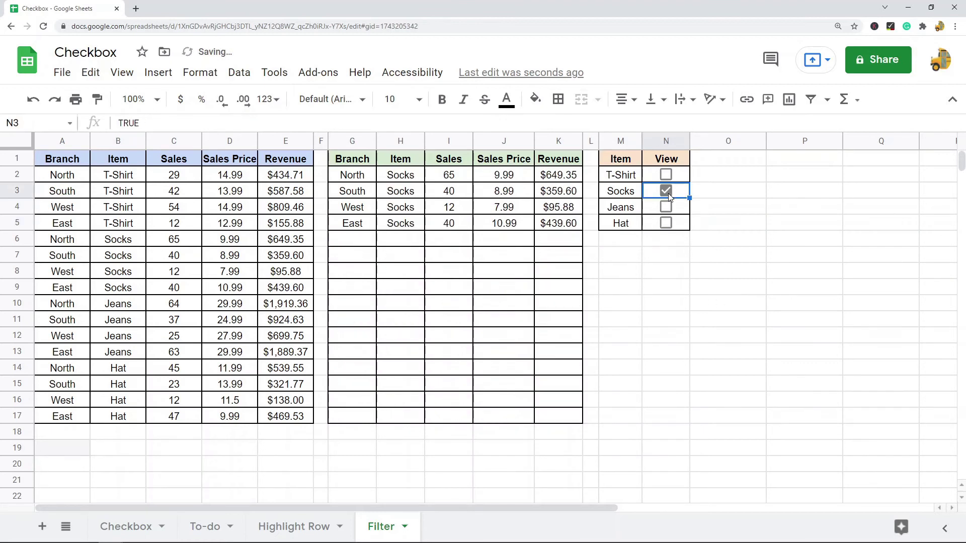
{"action": "left_click", "coordinate": [665, 192]}
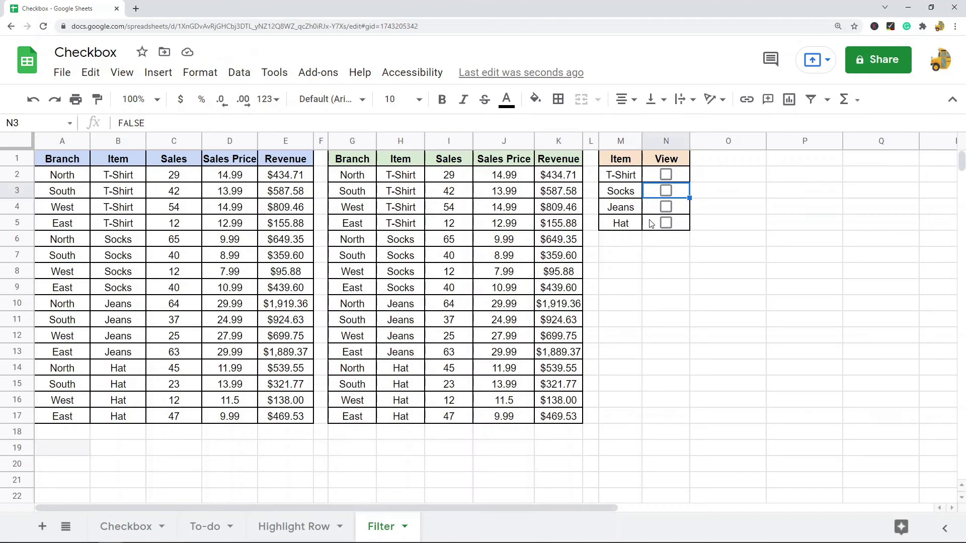
{"action": "left_click", "coordinate": [666, 175]}
{"action": "left_click", "coordinate": [665, 191]}
{"action": "left_click", "coordinate": [666, 174]}
{"action": "left_click", "coordinate": [666, 191]}
{"action": "key", "text": "Up"}
{"action": "key", "text": "space"}
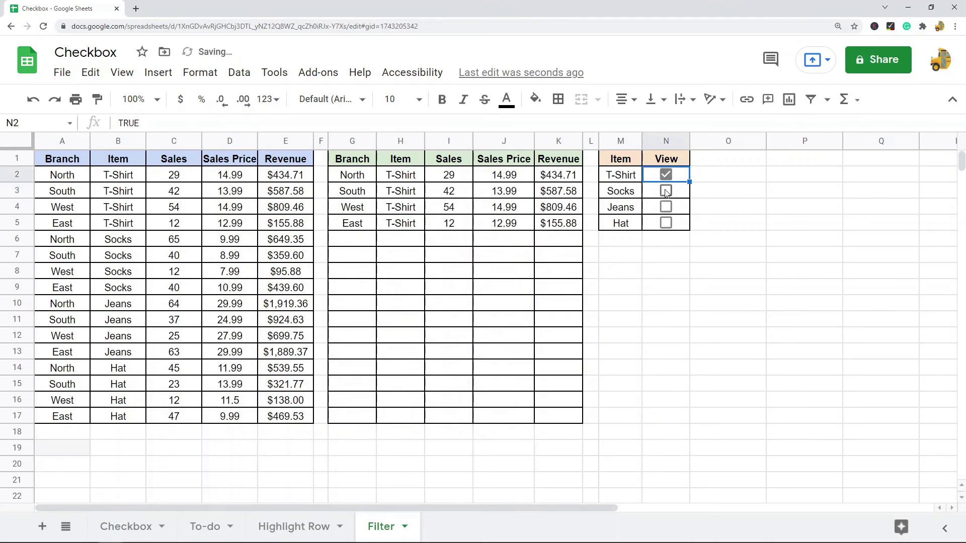
{"action": "left_click", "coordinate": [665, 175]}
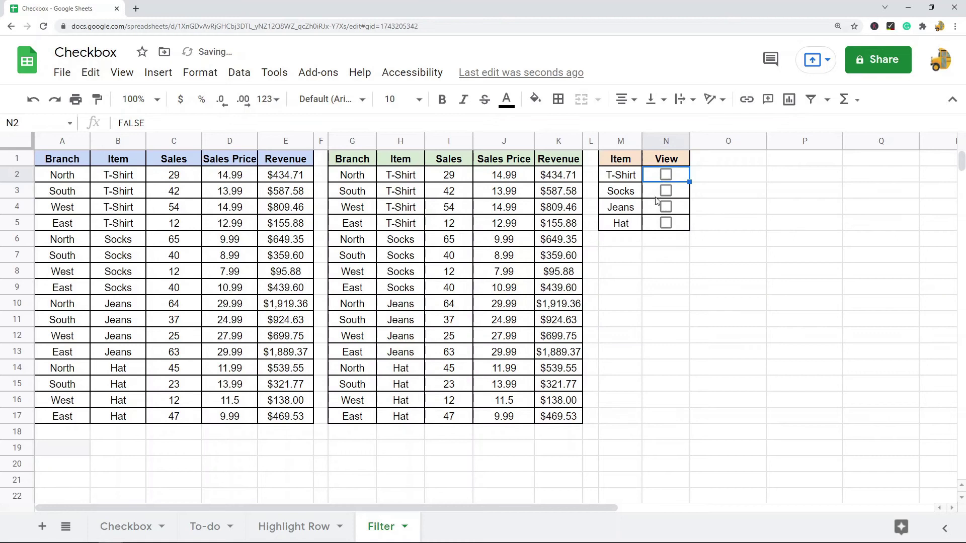
{"action": "left_click", "coordinate": [665, 192]}
{"action": "left_click", "coordinate": [666, 175]}
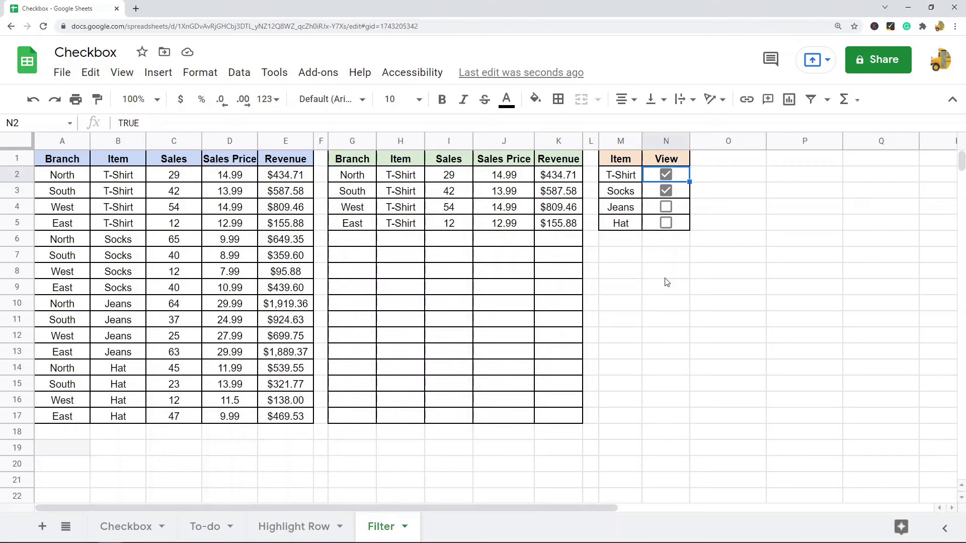
{"action": "left_click", "coordinate": [665, 176]}
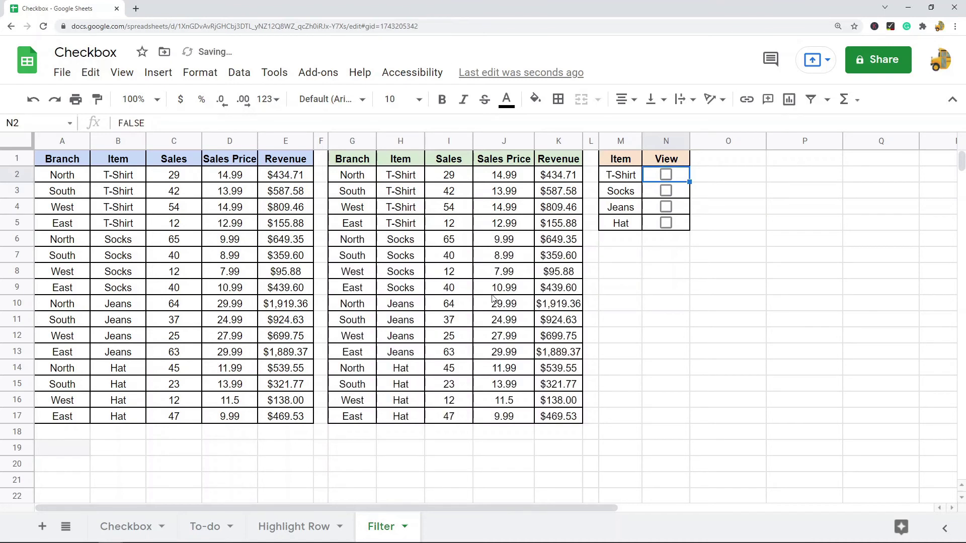
{"action": "left_click", "coordinate": [365, 176]}
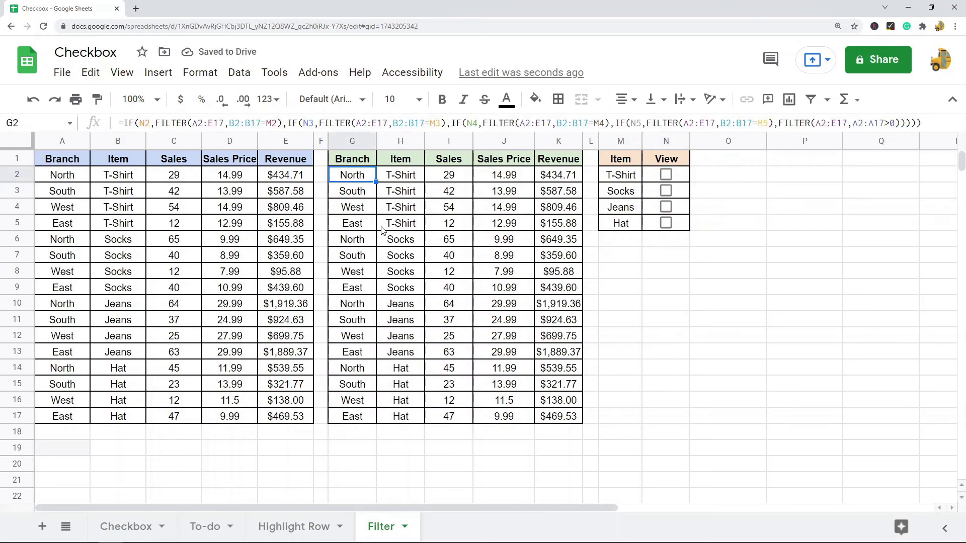
{"action": "double_click", "coordinate": [129, 123]}
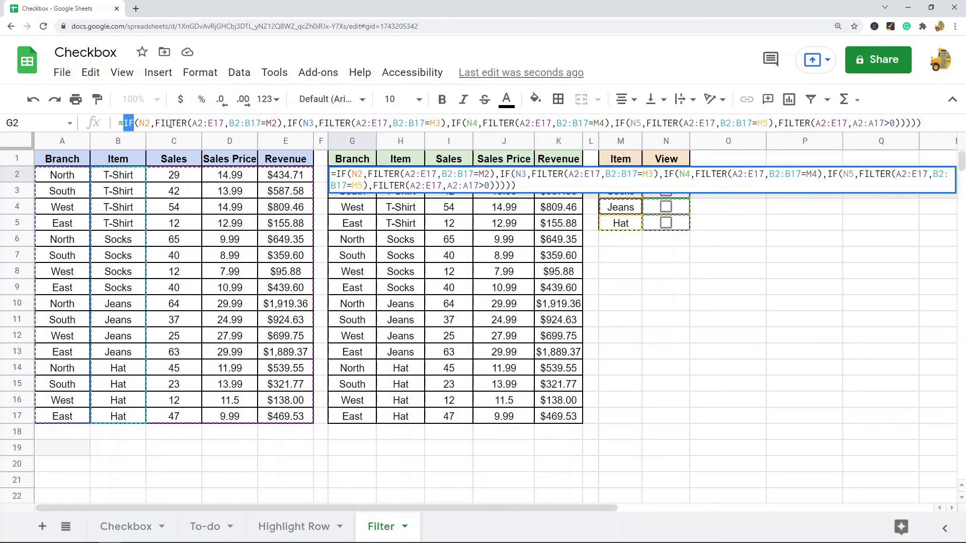
{"action": "left_click", "coordinate": [142, 124]}
{"action": "key", "text": "Escape"}
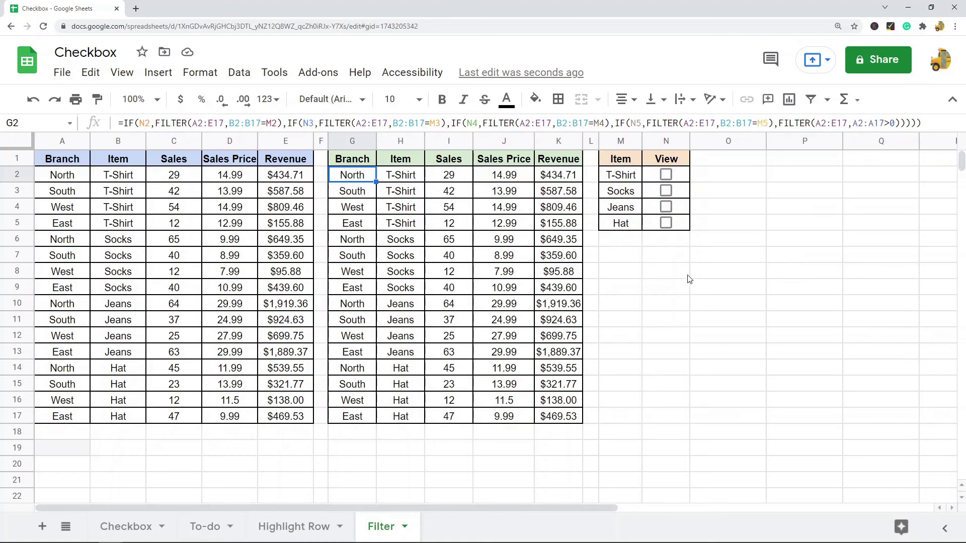
{"action": "left_click", "coordinate": [666, 176]}
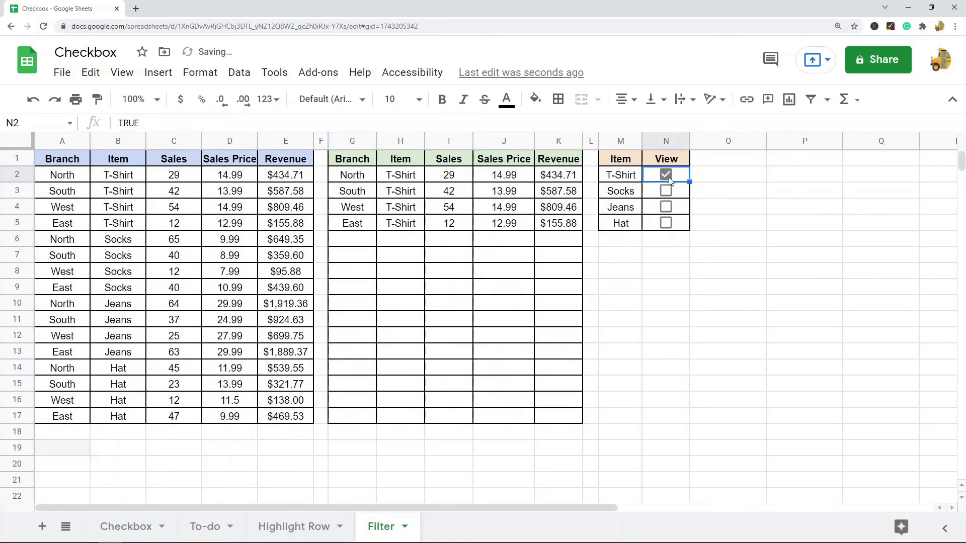
{"action": "left_click", "coordinate": [667, 176]}
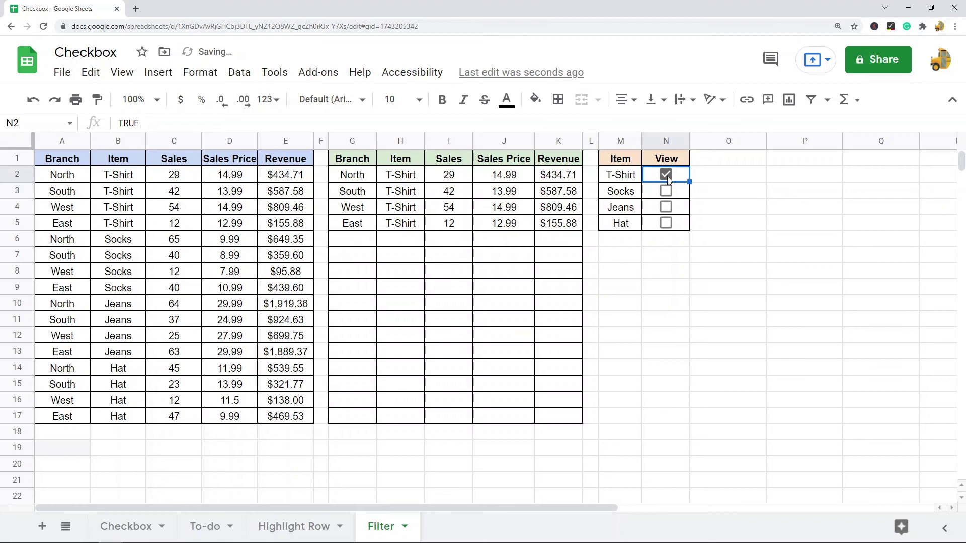
{"action": "left_click", "coordinate": [368, 181]}
{"action": "left_click", "coordinate": [142, 122]}
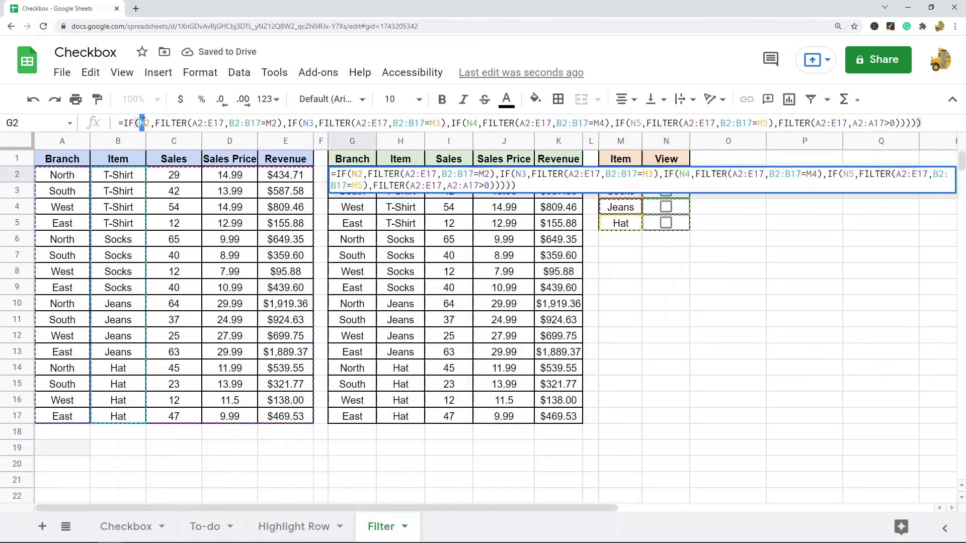
{"action": "left_click", "coordinate": [170, 123]}
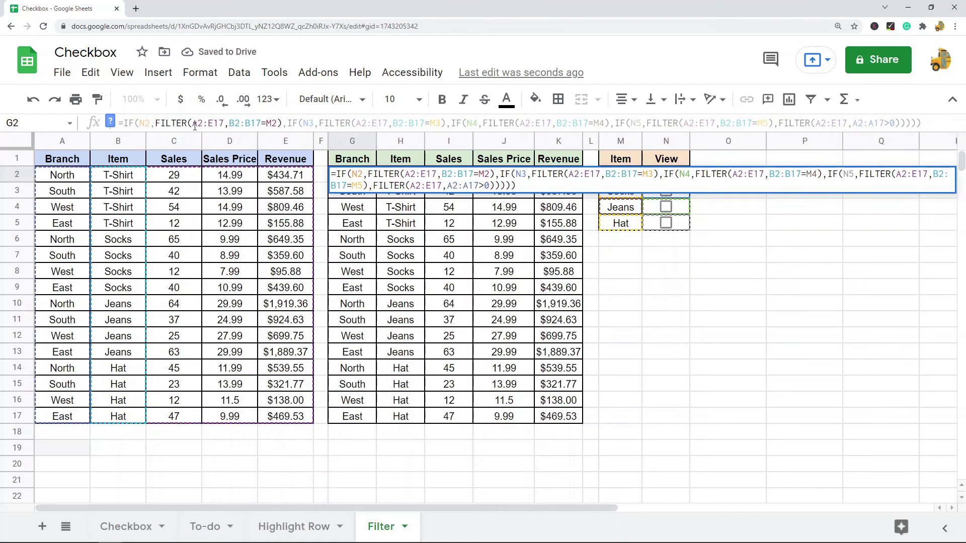
{"action": "left_click_drag", "start_coordinate": [193, 123], "coordinate": [261, 125]}
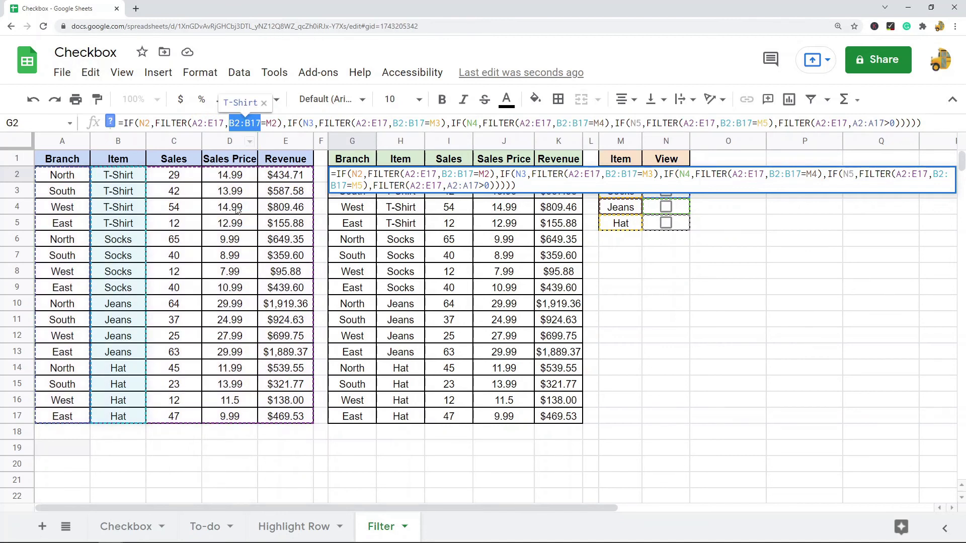
{"action": "left_click", "coordinate": [262, 126]}
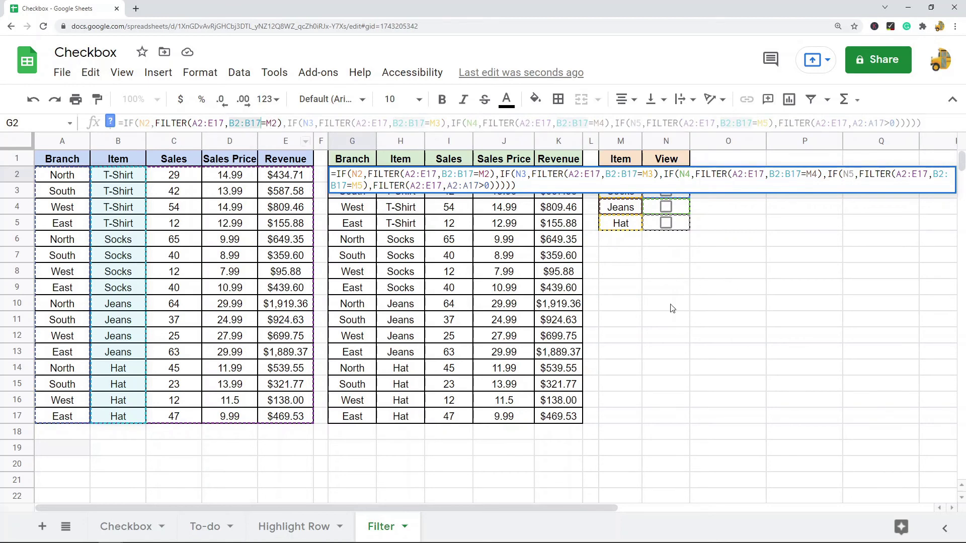
{"action": "key", "text": "Escape"}
{"action": "left_click", "coordinate": [629, 174]}
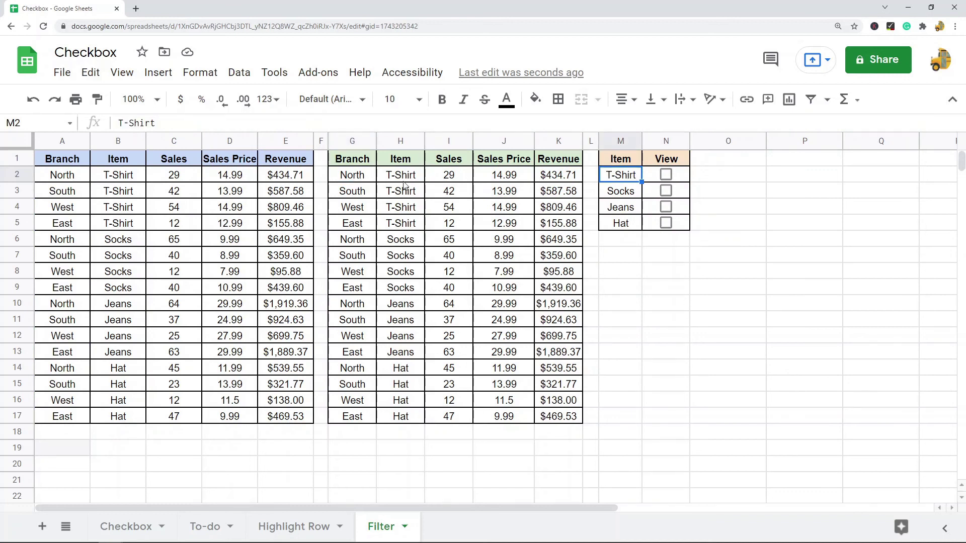
{"action": "left_click", "coordinate": [362, 176]}
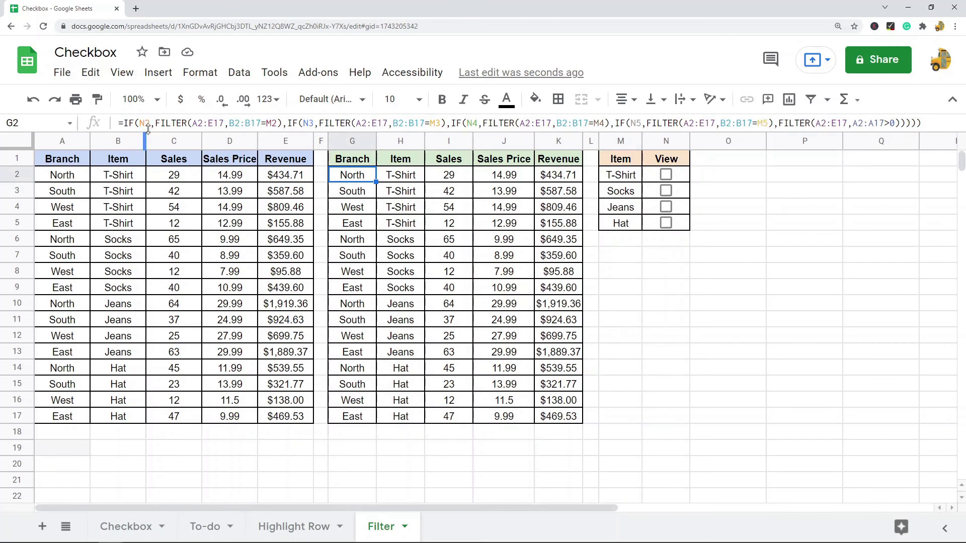
{"action": "double_click", "coordinate": [194, 123]}
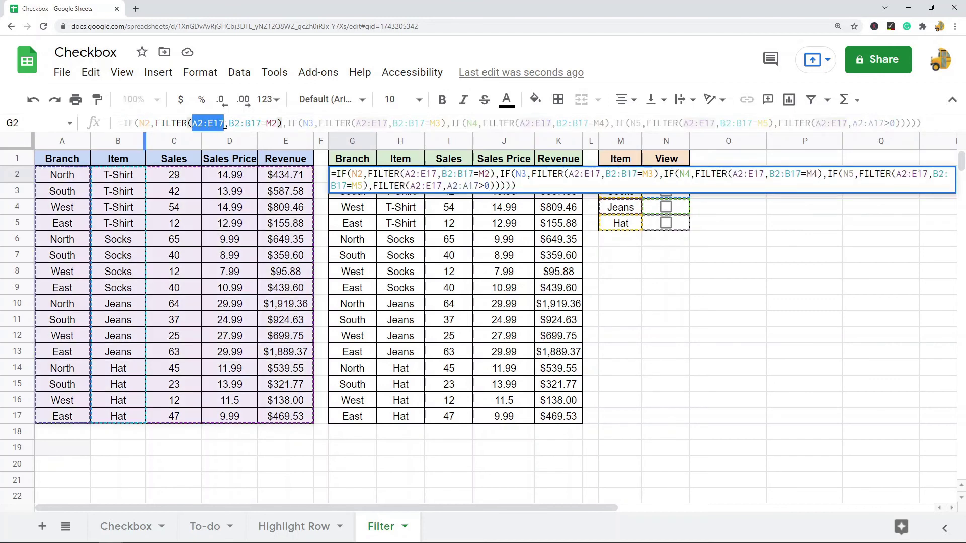
{"action": "left_click_drag", "start_coordinate": [277, 123], "coordinate": [225, 124]}
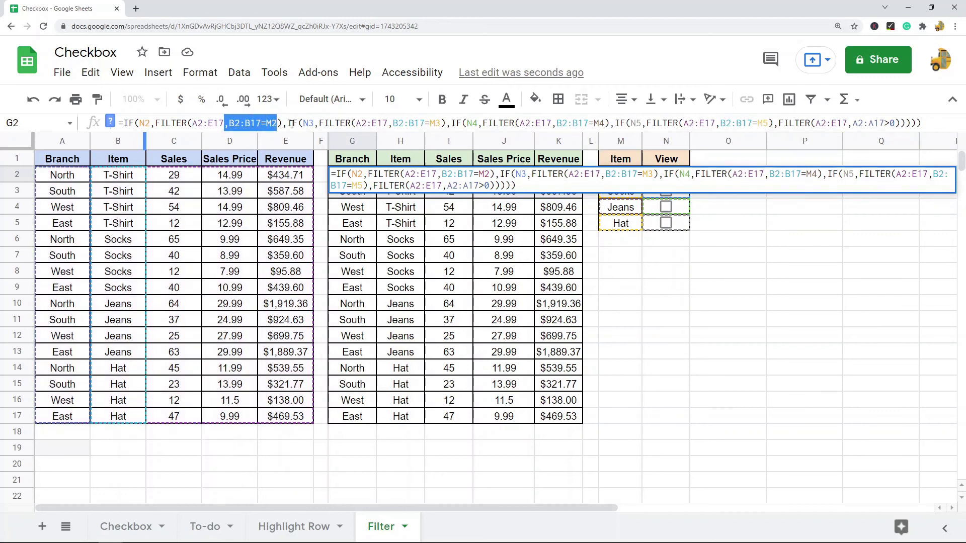
{"action": "left_click_drag", "start_coordinate": [286, 124], "coordinate": [116, 123]}
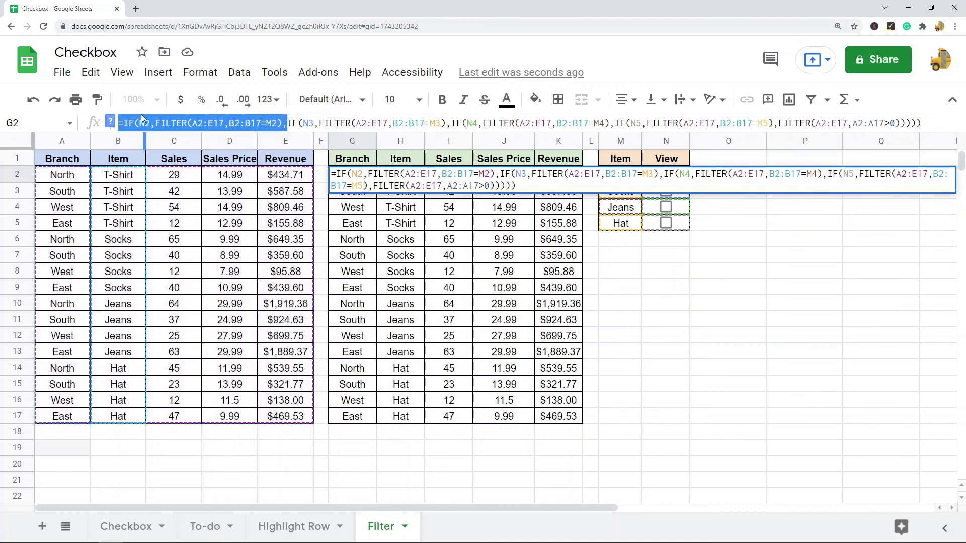
{"action": "left_click_drag", "start_coordinate": [288, 123], "coordinate": [447, 124]}
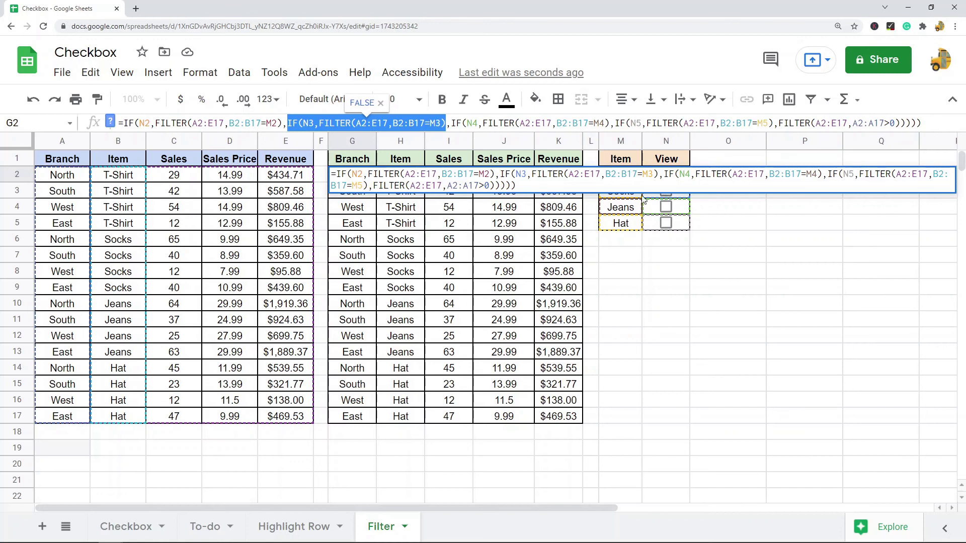
{"action": "left_click_drag", "start_coordinate": [450, 123], "coordinate": [774, 123]}
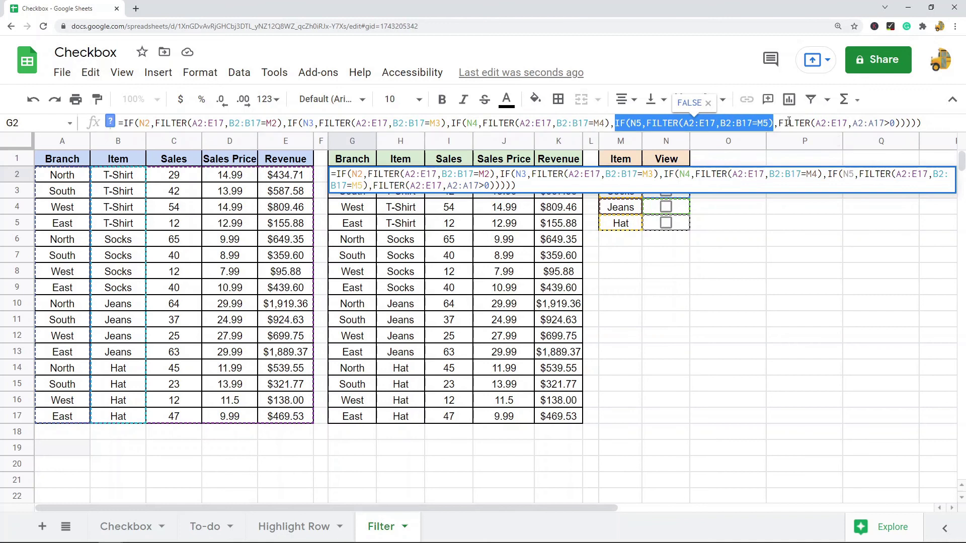
{"action": "left_click_drag", "start_coordinate": [779, 123], "coordinate": [922, 124]}
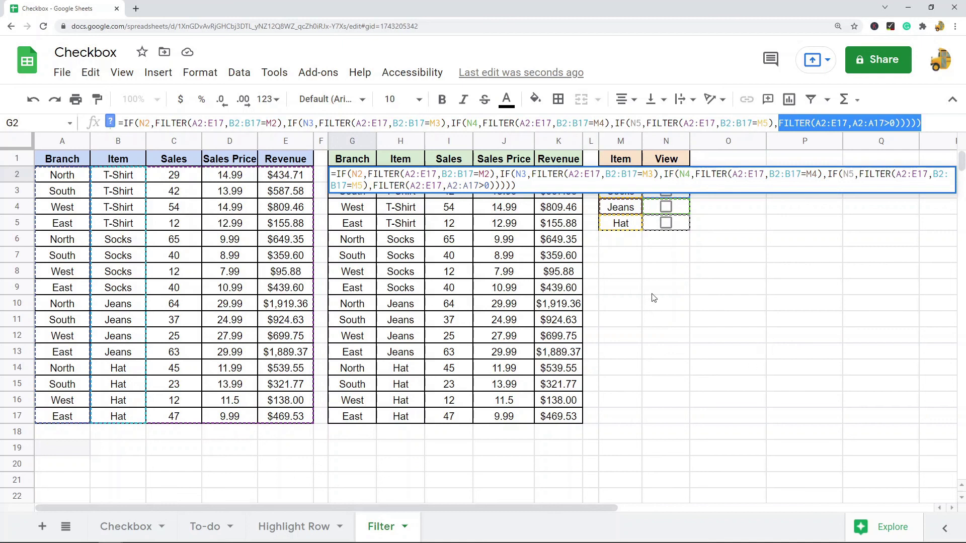
{"action": "key", "text": "Right"}
{"action": "key", "text": "Return"}
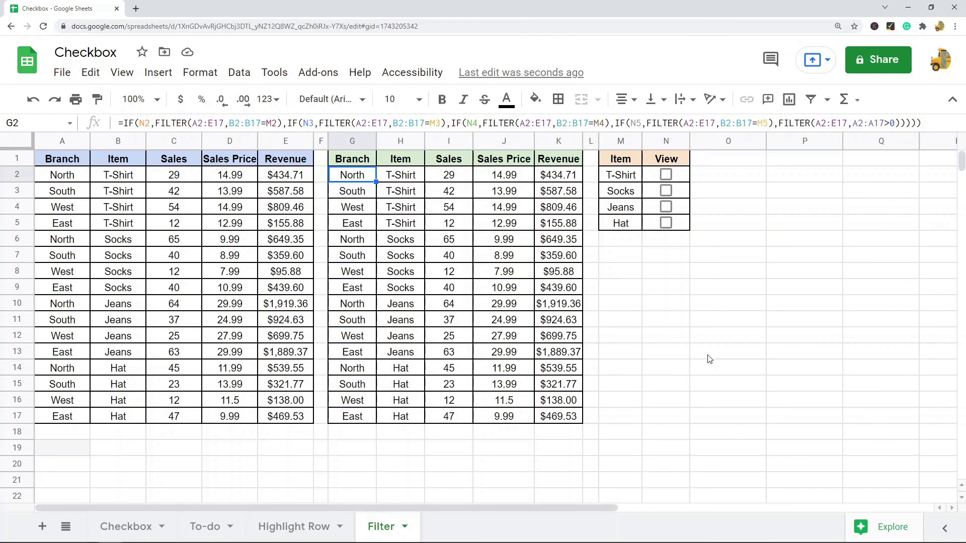
{"action": "left_click", "coordinate": [665, 174]}
{"action": "left_click", "coordinate": [666, 175]}
{"action": "left_click", "coordinate": [666, 191]}
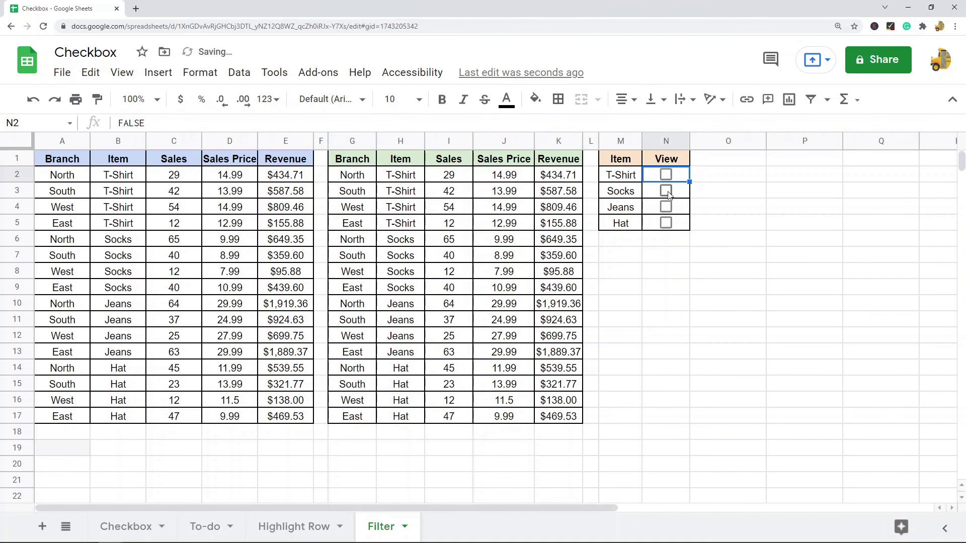
{"action": "left_click", "coordinate": [666, 192]}
{"action": "left_click", "coordinate": [667, 207]}
{"action": "left_click", "coordinate": [666, 208]}
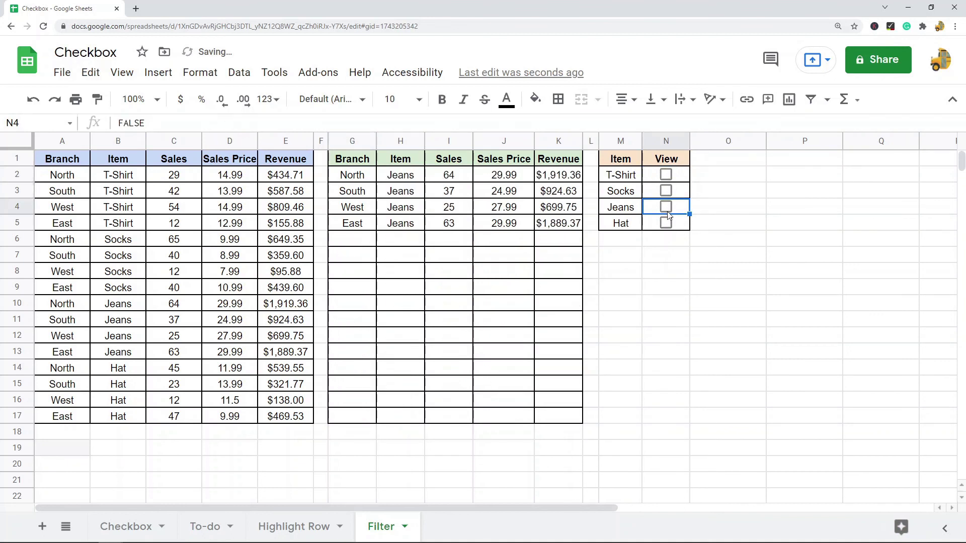